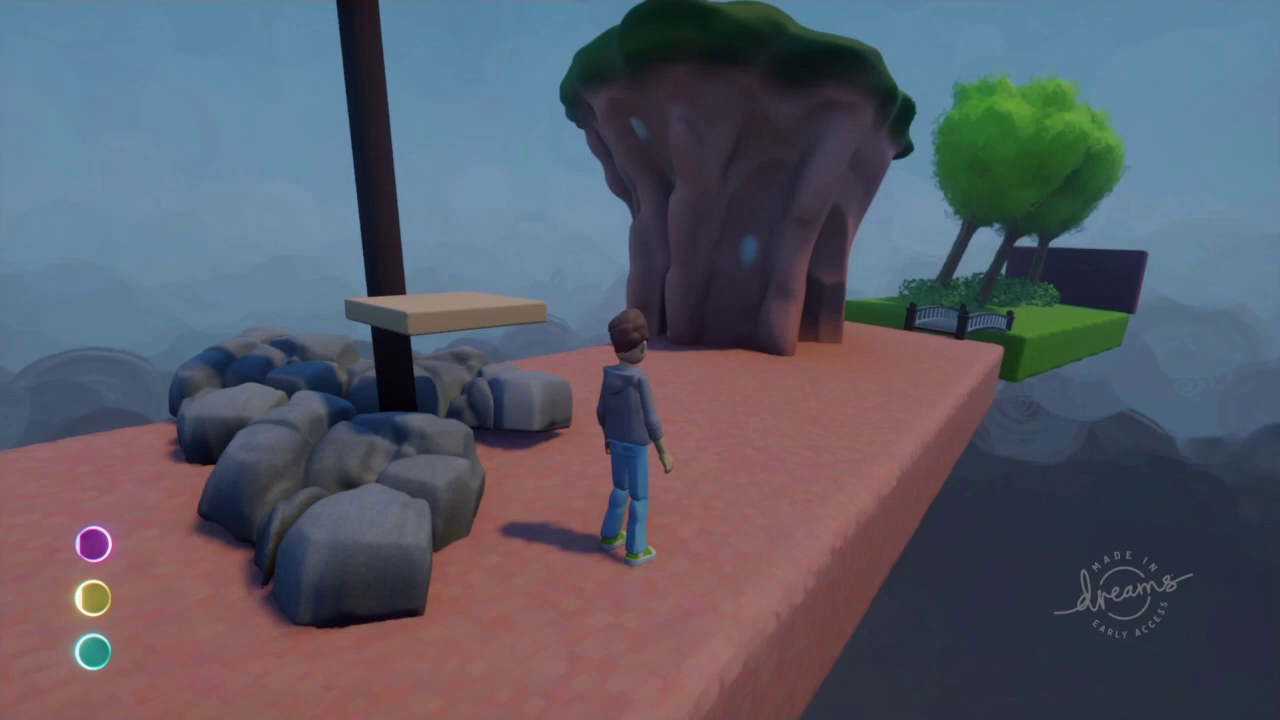
Rewind the Invisible platforms scene to its start and switch it to edit mode
key(Escape)
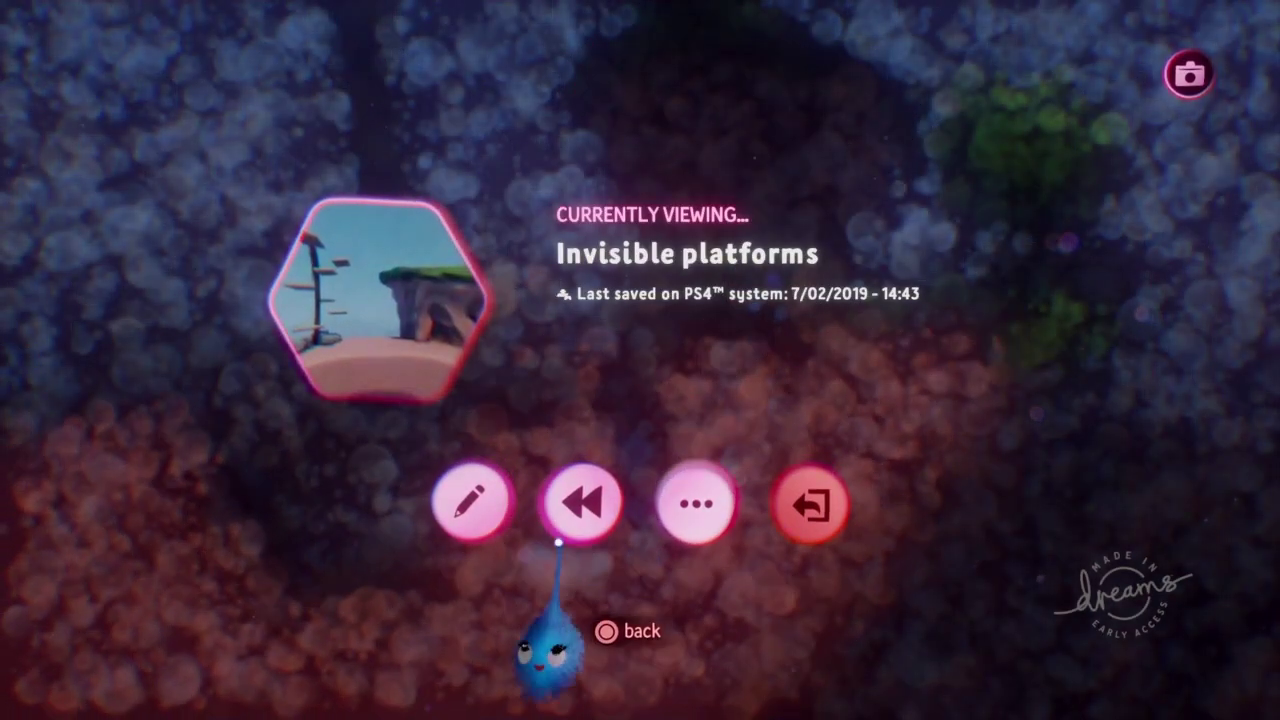
click(578, 510)
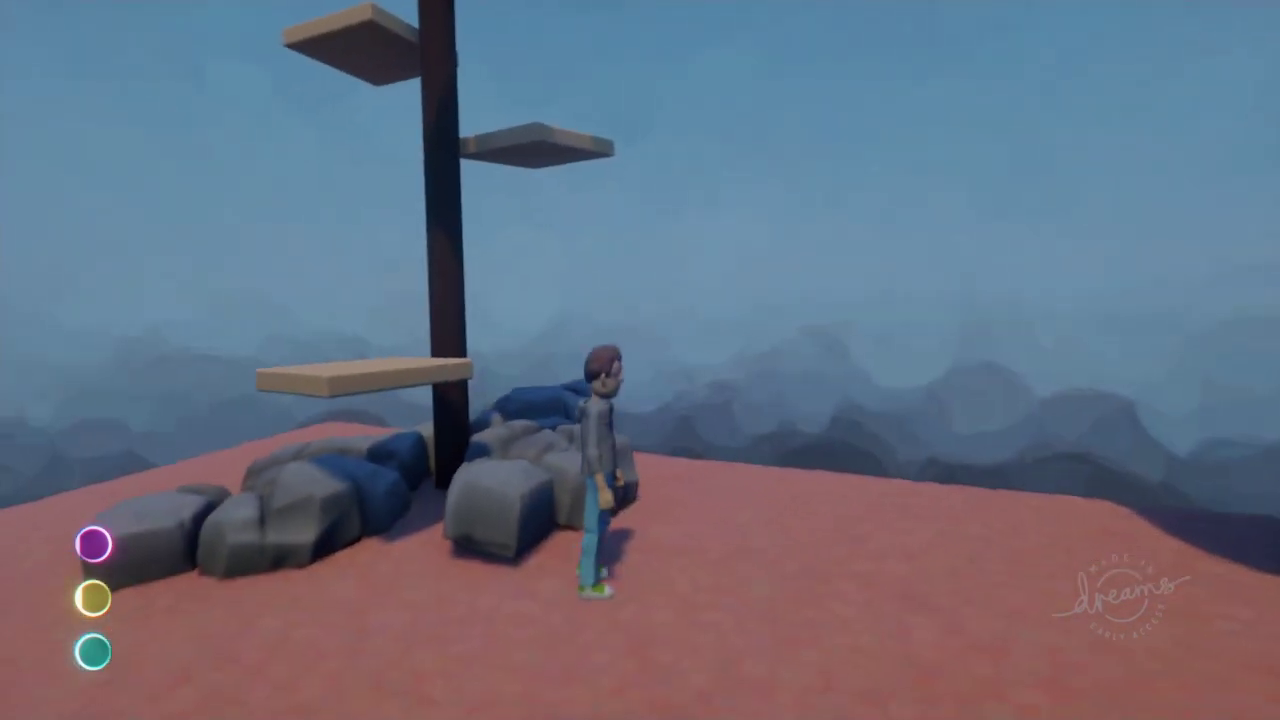
key(Escape)
click(480, 492)
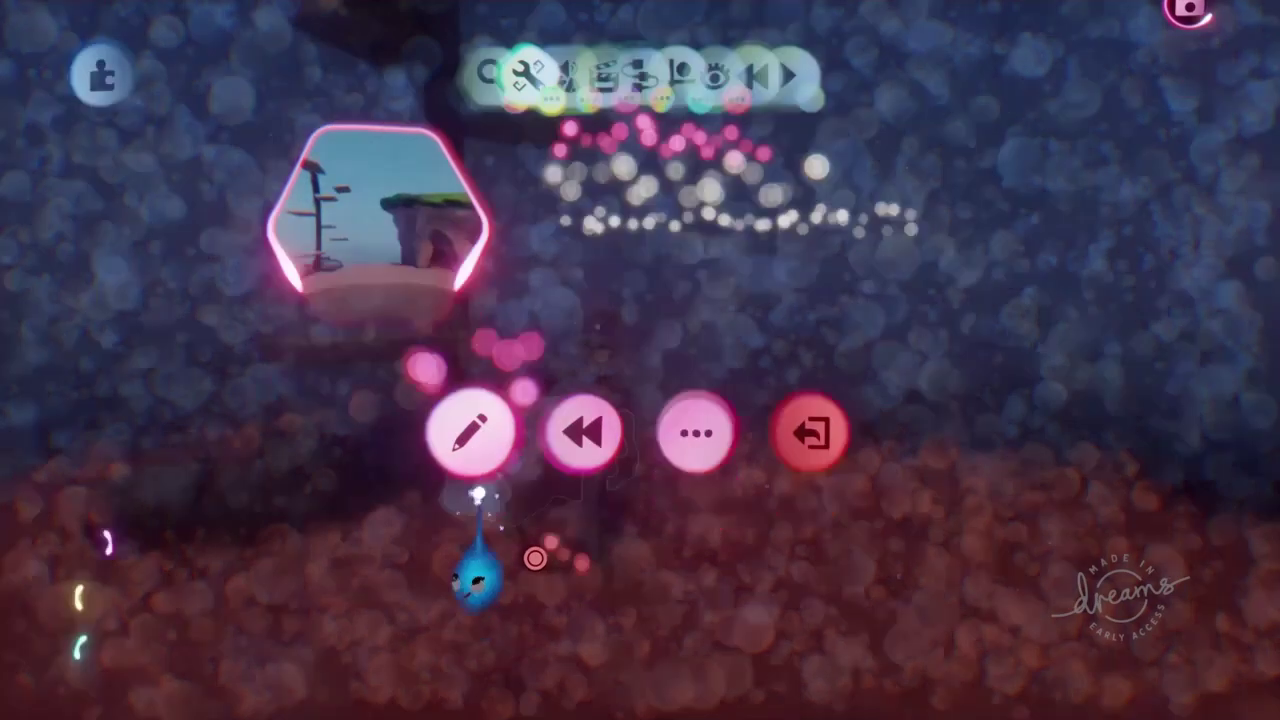
Turn on the display of logic gadgets so the microchips on the pole's platforms are shown
middle_drag(549, 329, 613, 206)
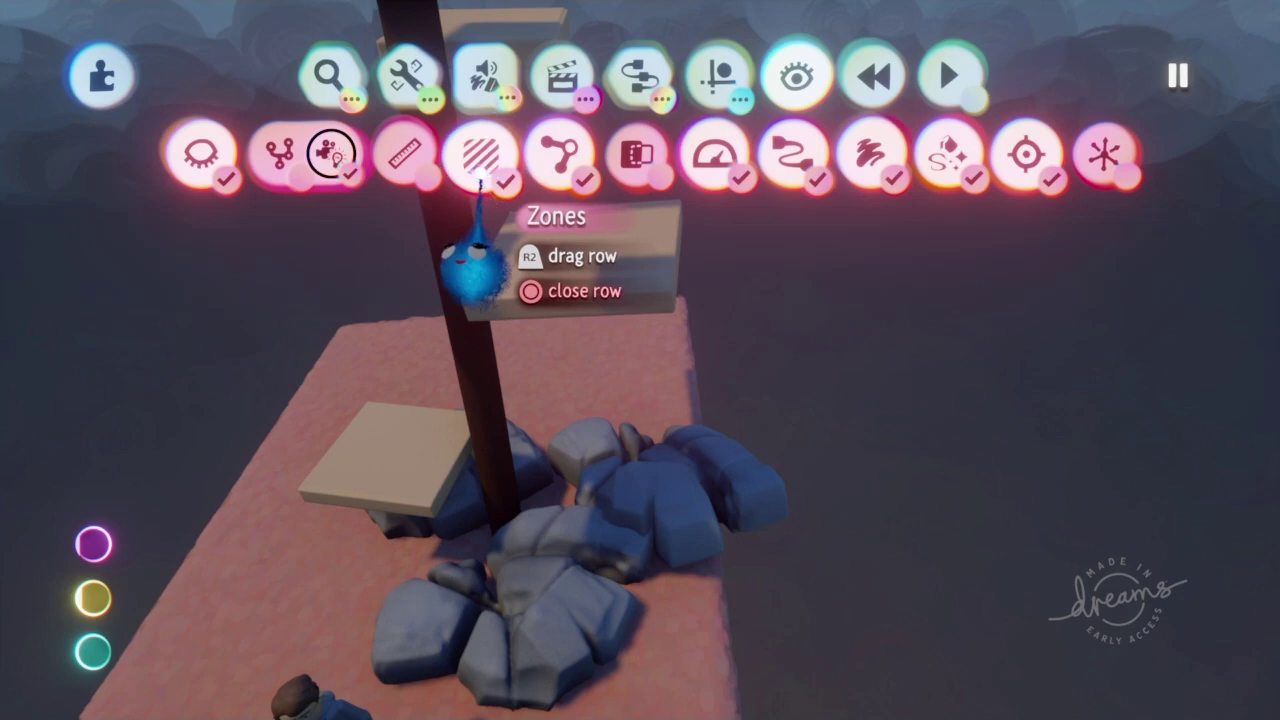
click(282, 162)
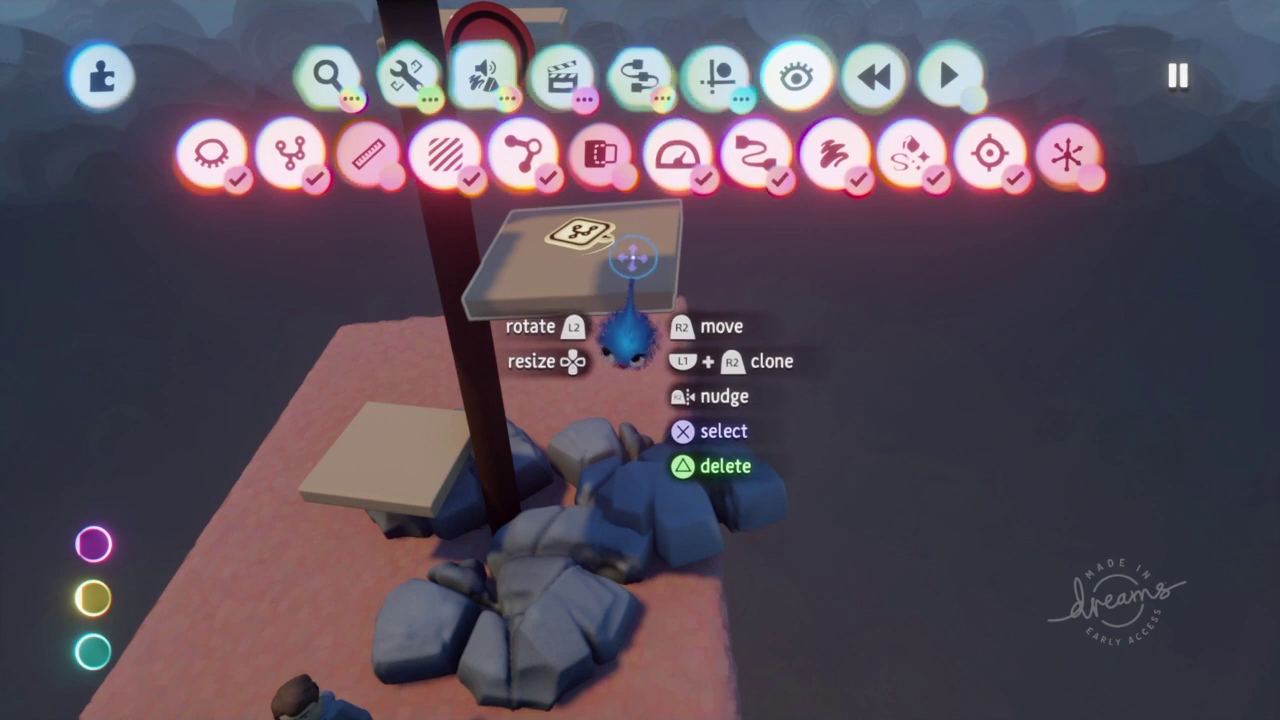
key(Escape)
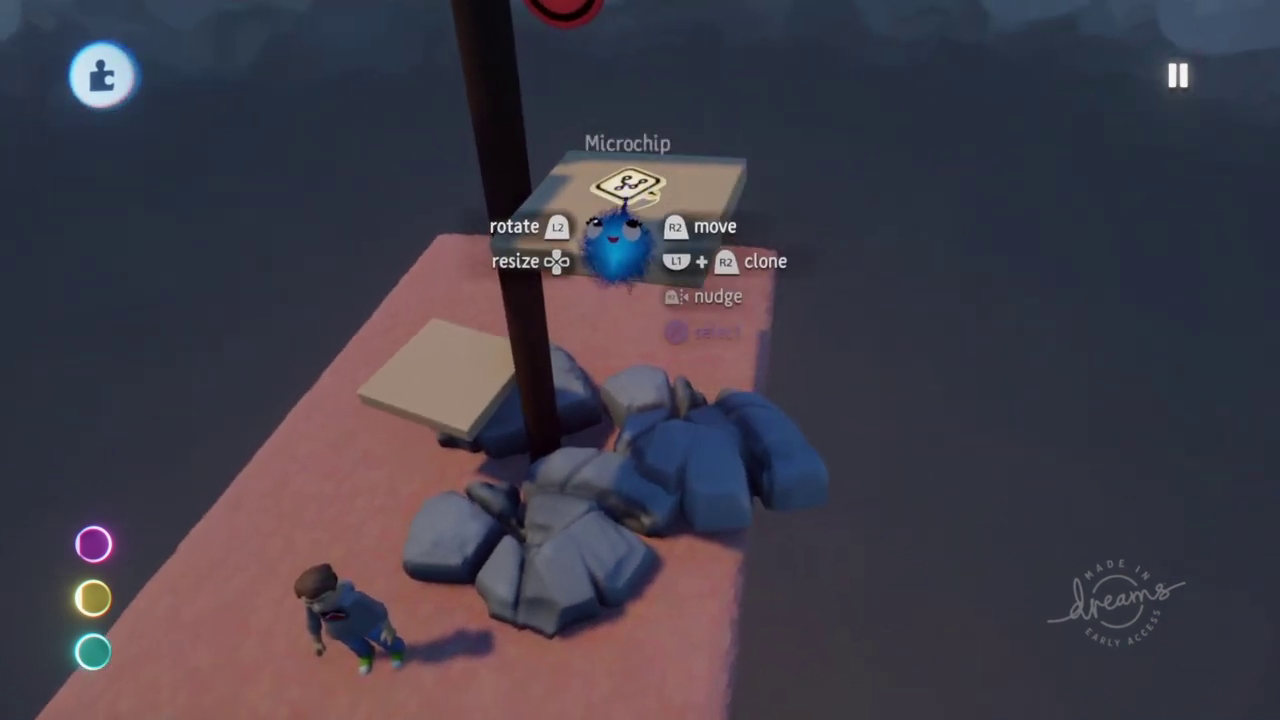
Open the microchip on the pole's platform and examine its trigger zone, timer and NOT gate wiring
click(628, 190)
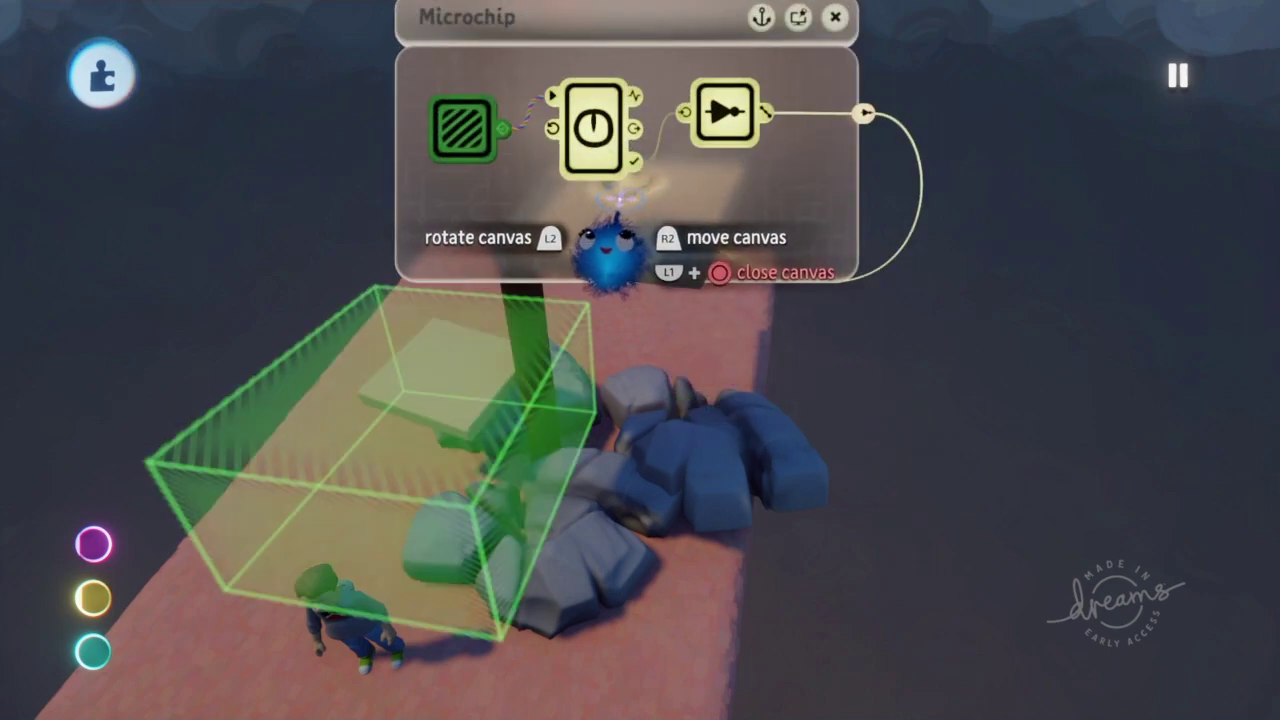
scroll(540, 148, down, 3)
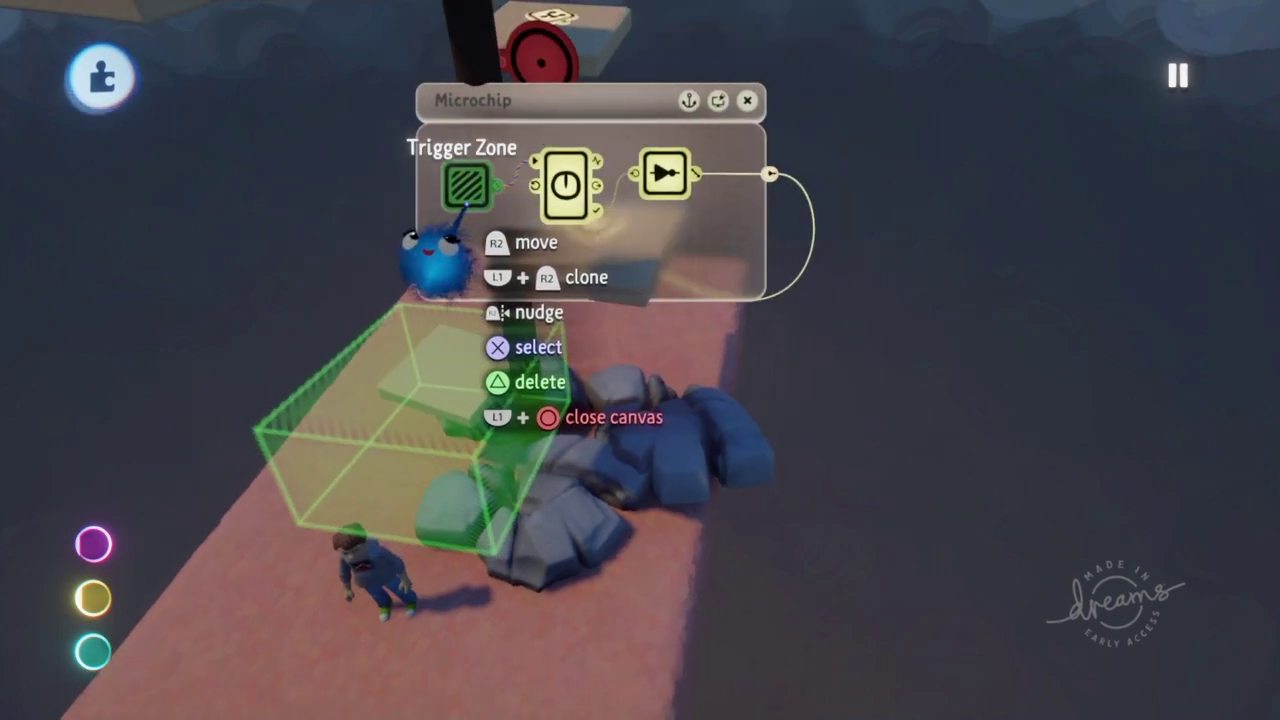
middle_drag(470, 372, 501, 368)
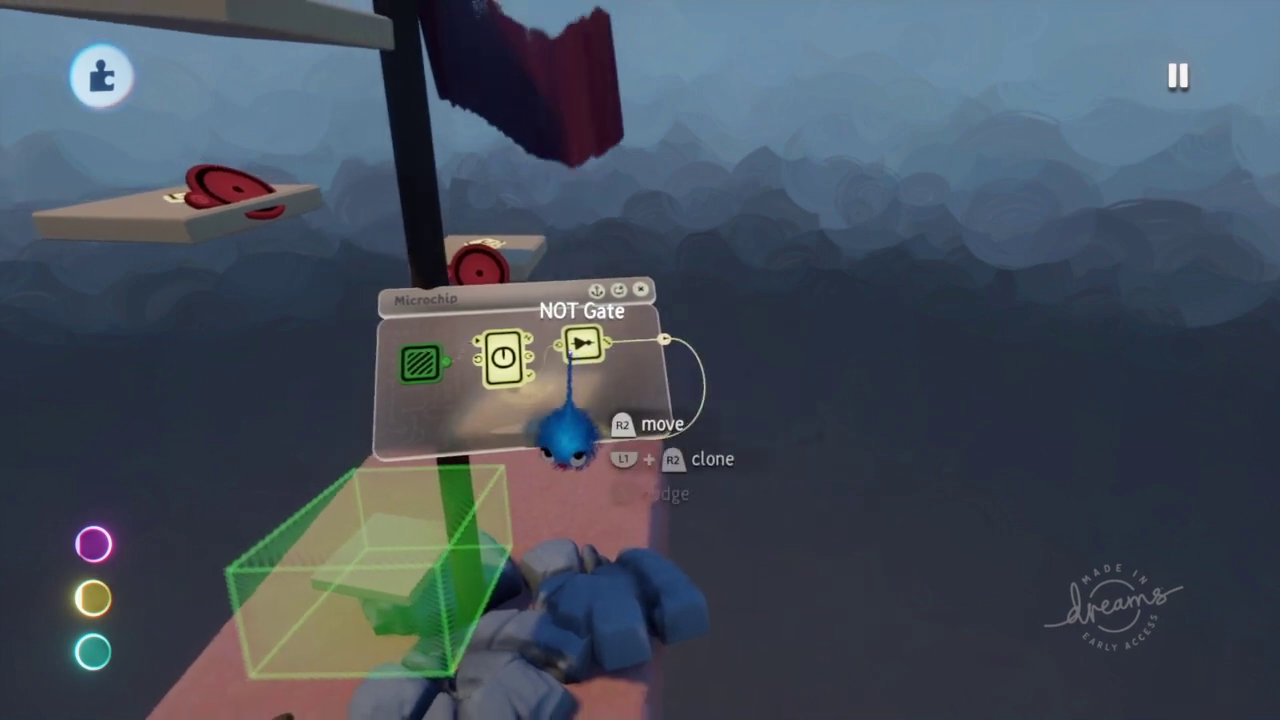
drag(548, 292, 584, 300)
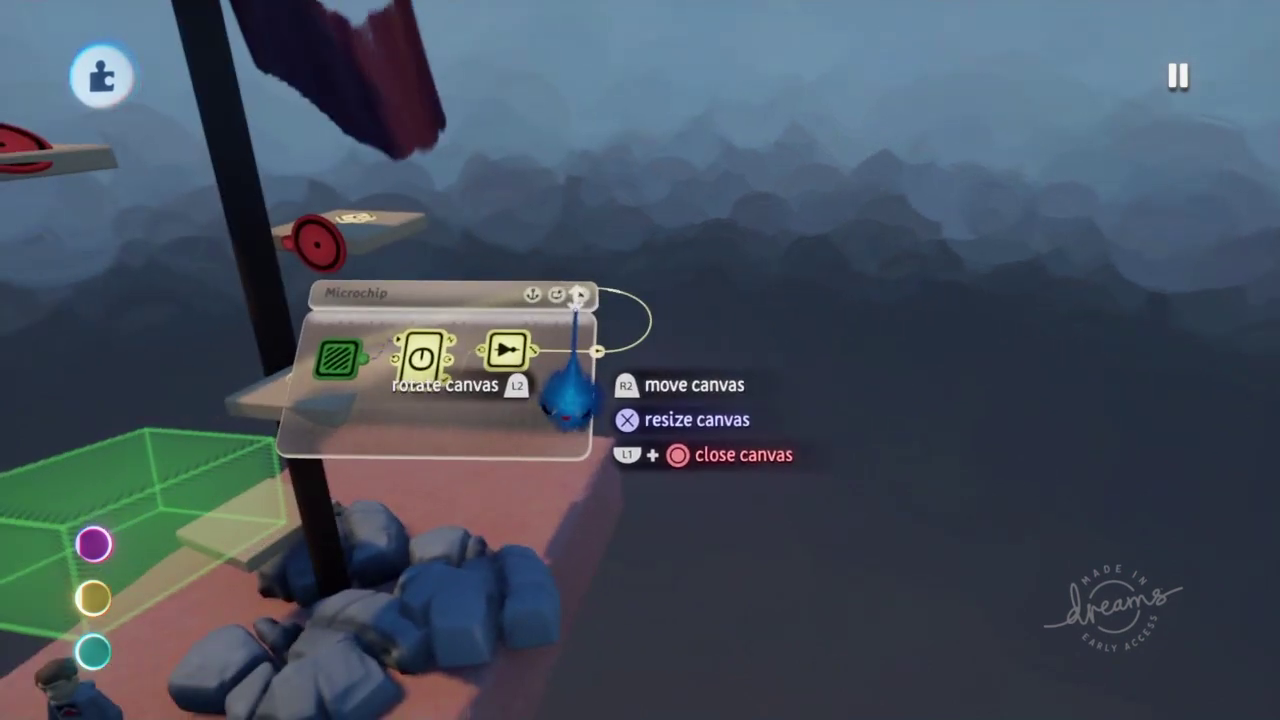
click(580, 294)
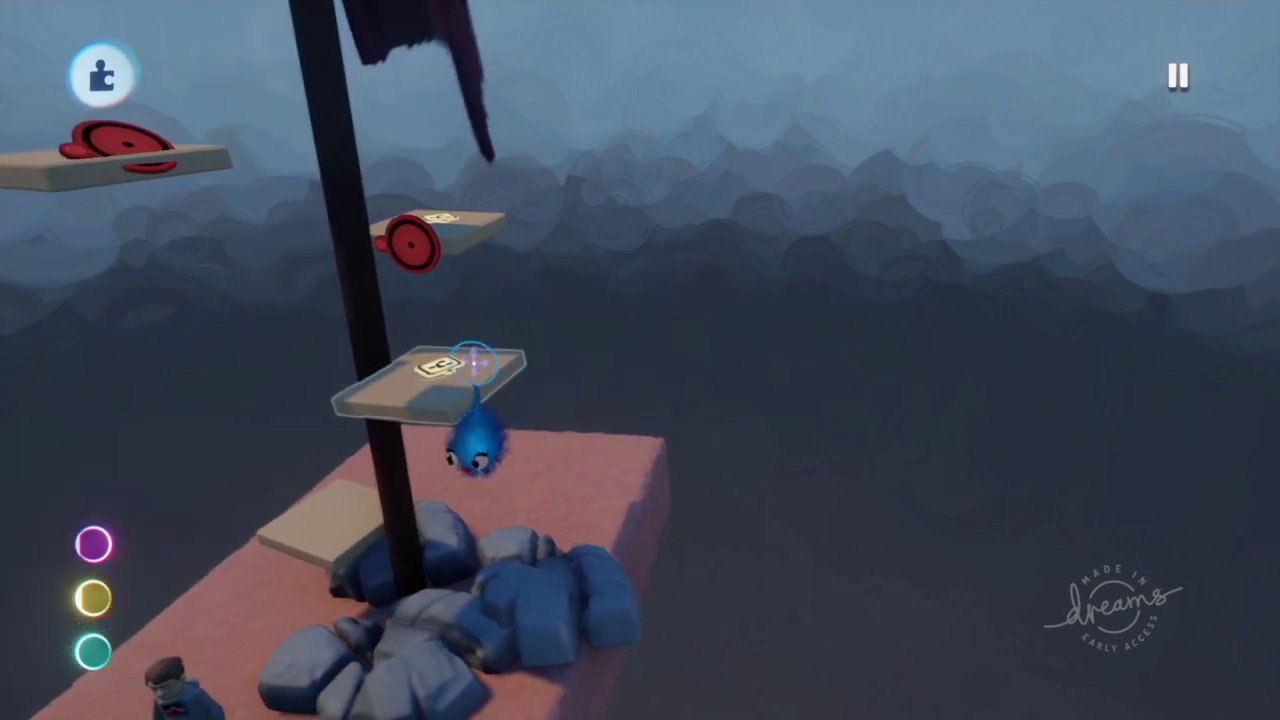
Examine the platform sculpture's Visible property in its physical properties, along with the microchip wired to it
click(442, 400)
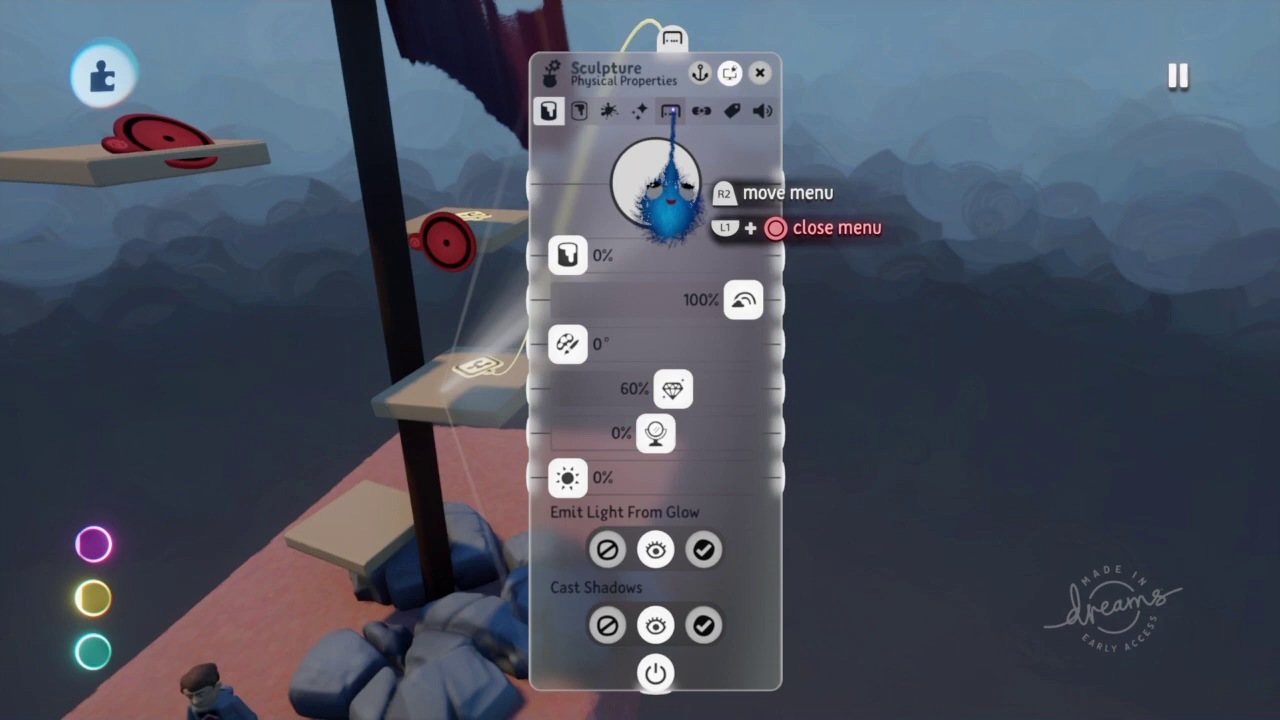
click(670, 110)
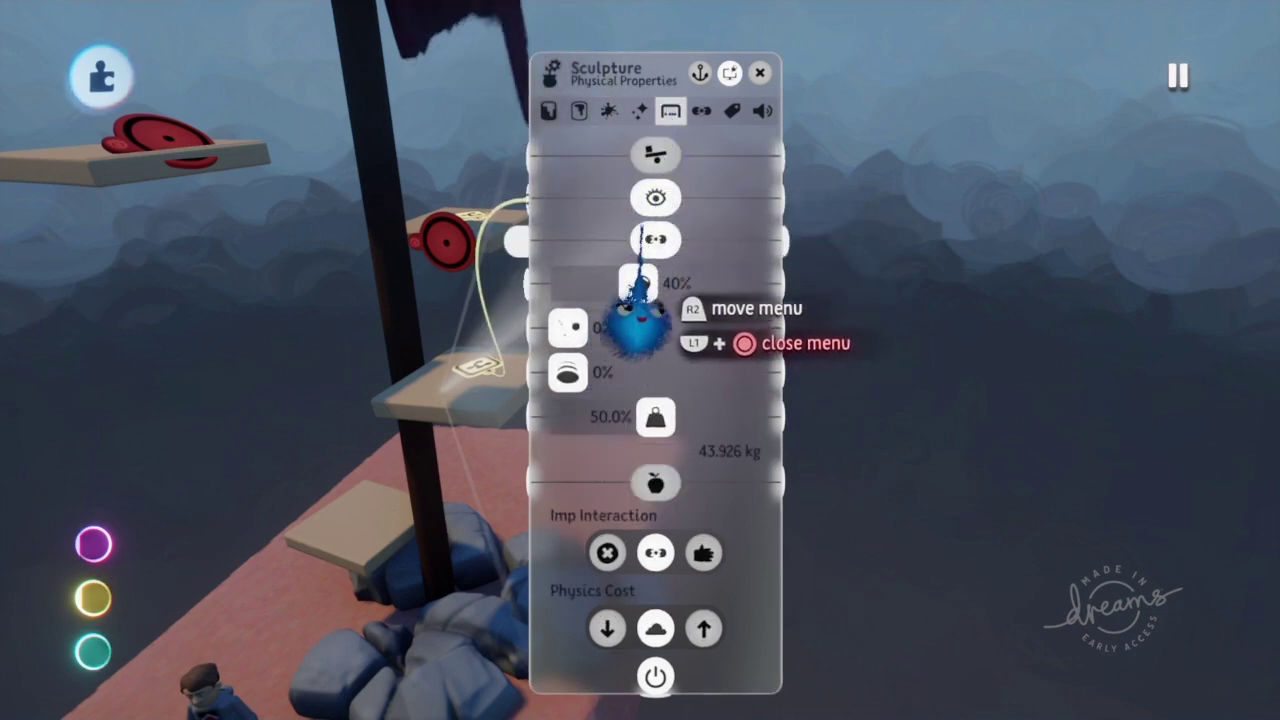
mouse_move(646, 300)
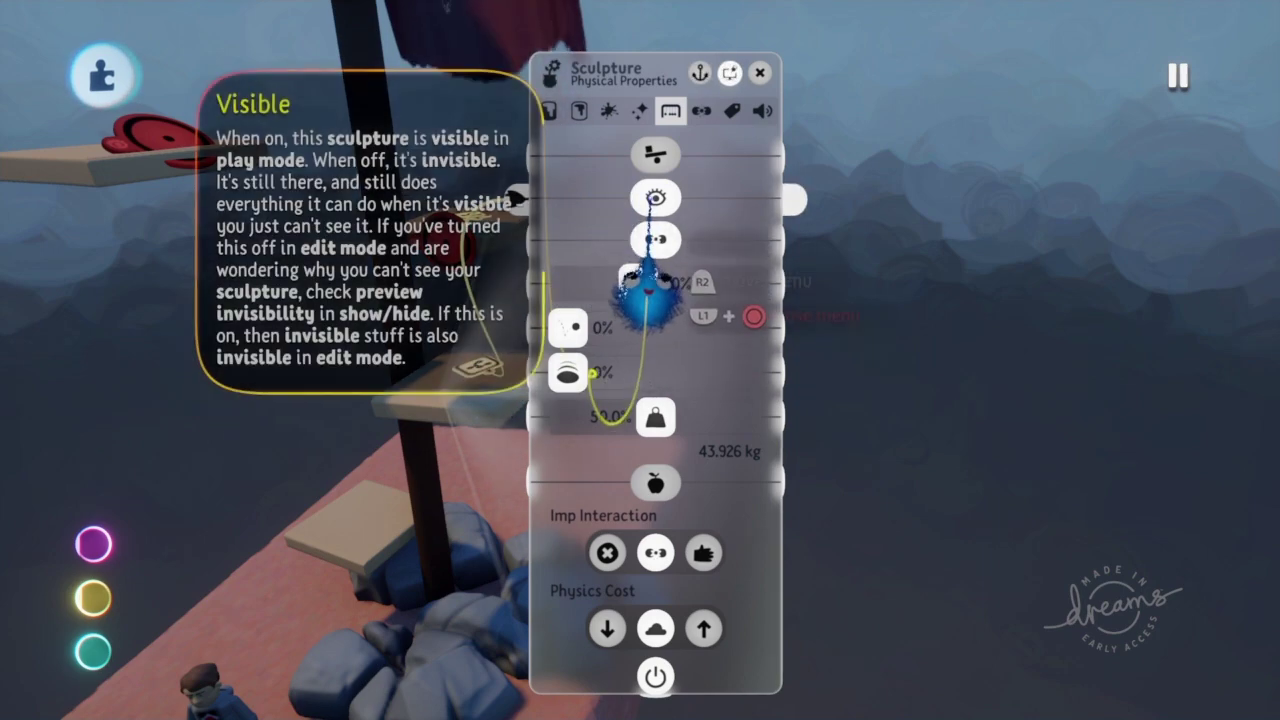
click(760, 72)
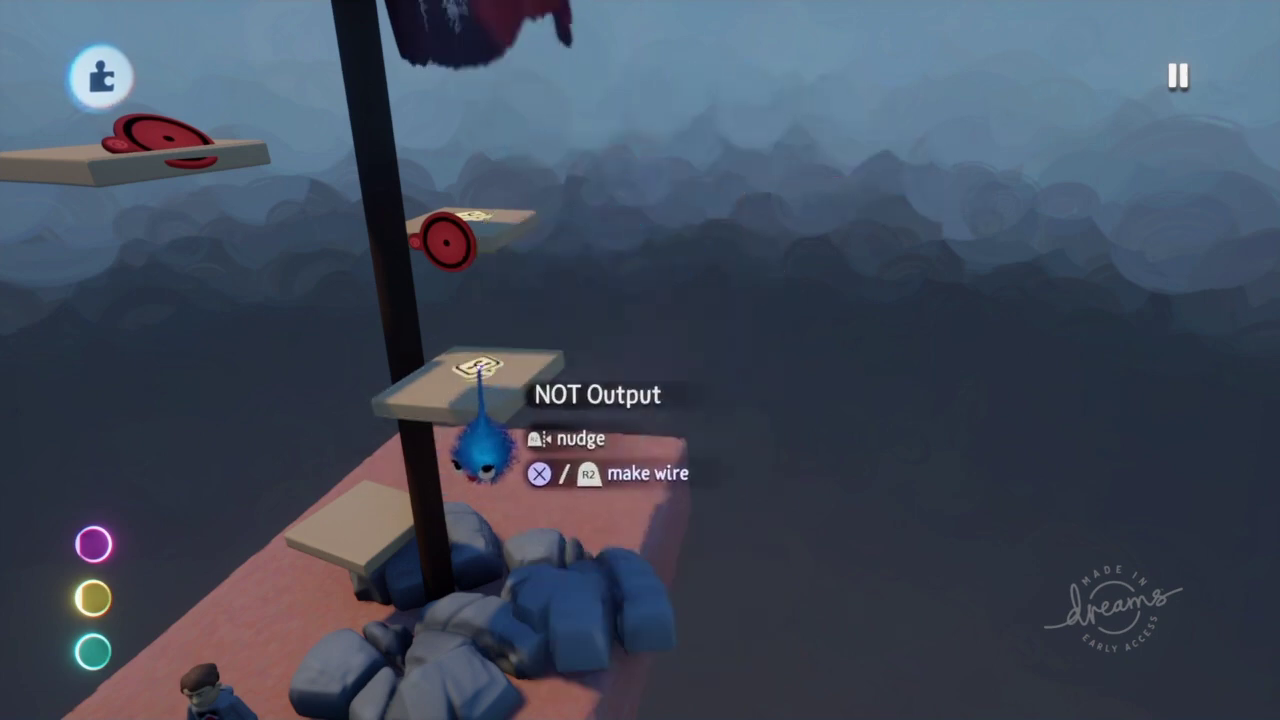
click(482, 366)
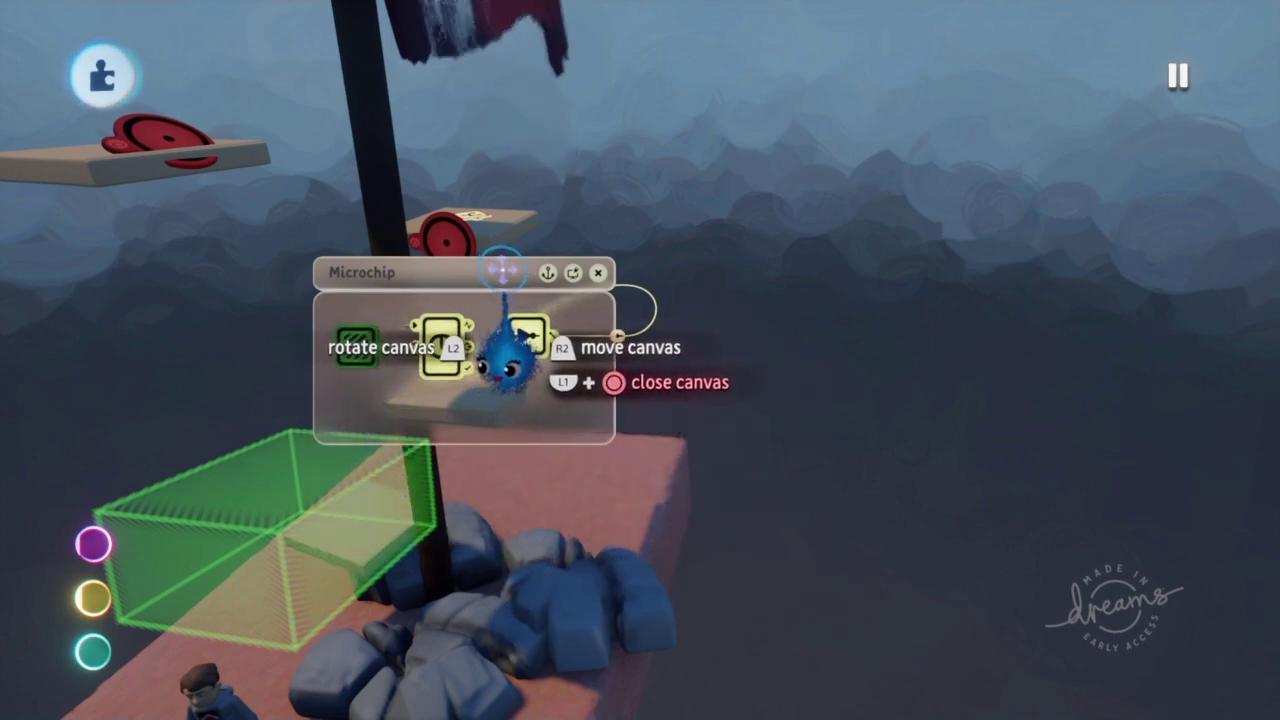
click(598, 273)
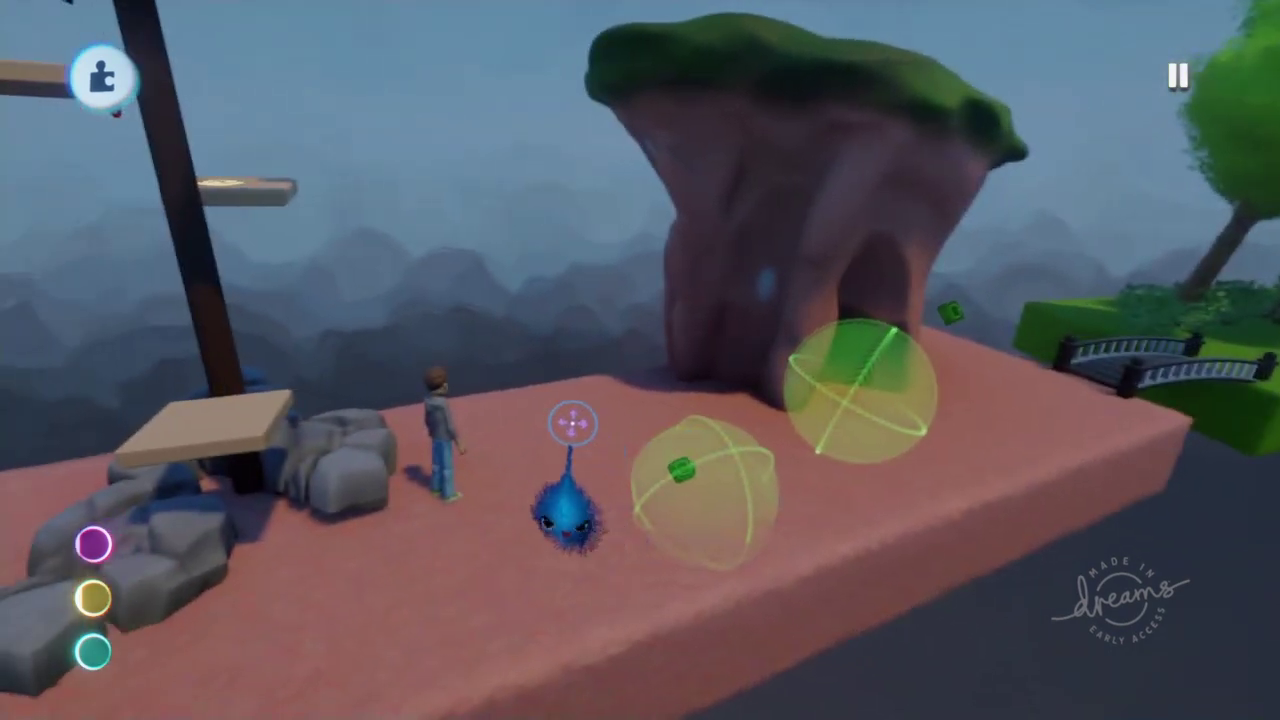
Hide the zones in the show/hide options so the trigger spheres no longer cover the scene
key(Escape)
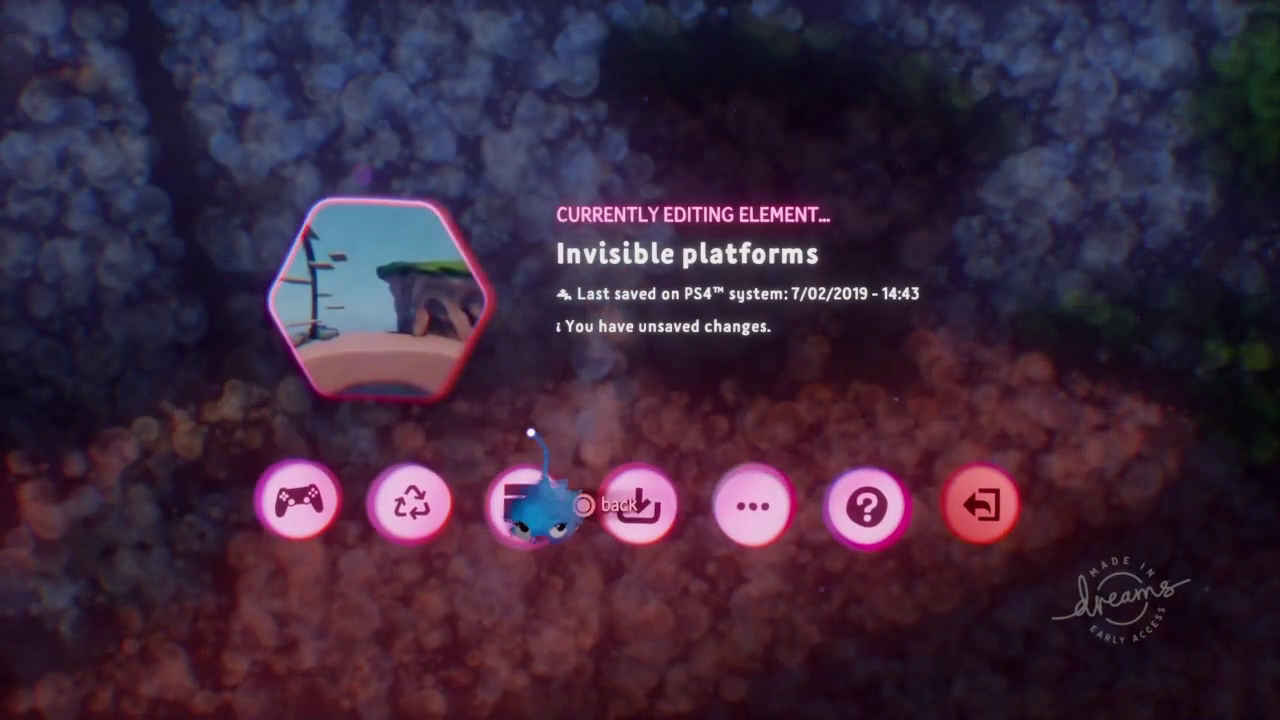
key(Escape)
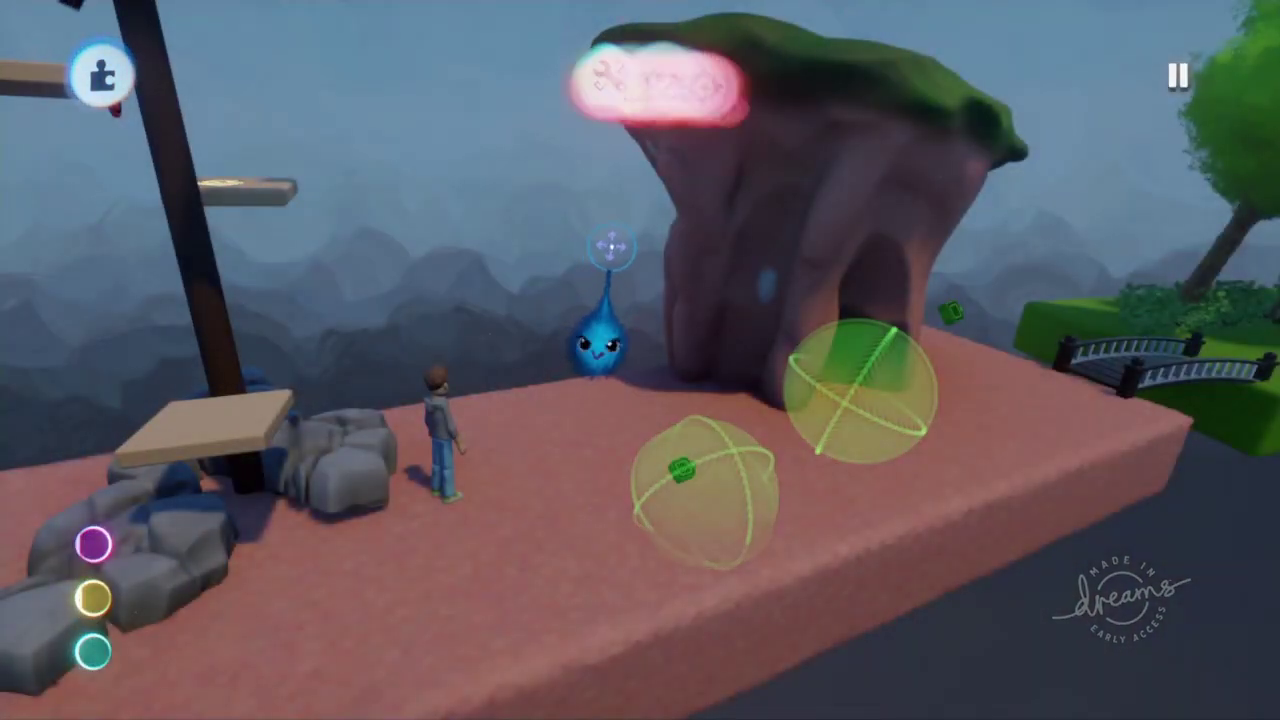
click(799, 80)
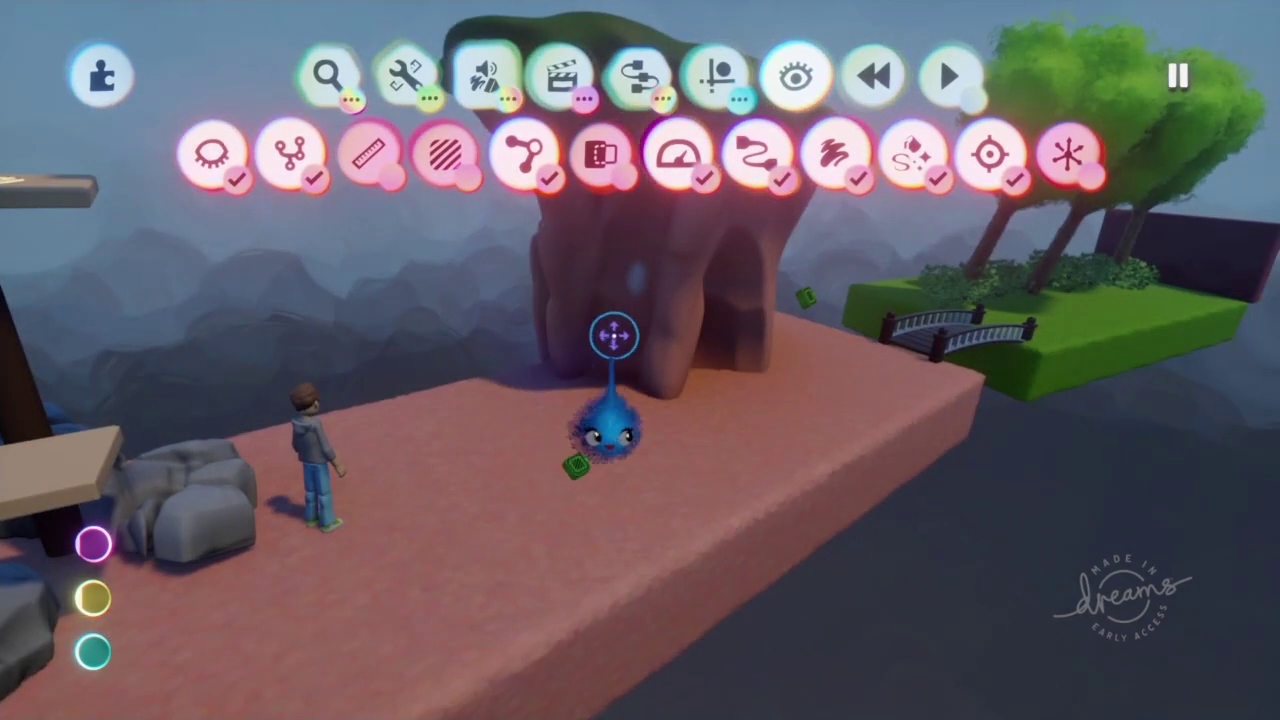
key(Escape)
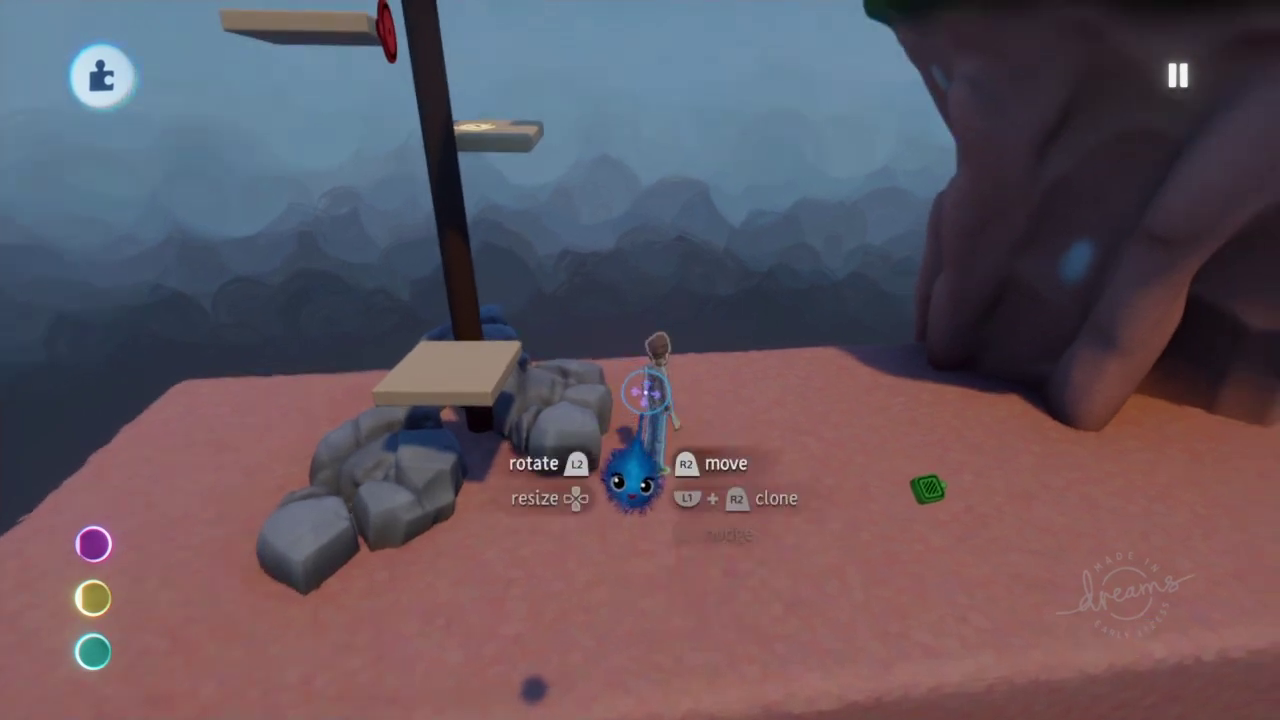
Switch to play mode and test the level by taking the character to the cave beside the bridge
key(Escape)
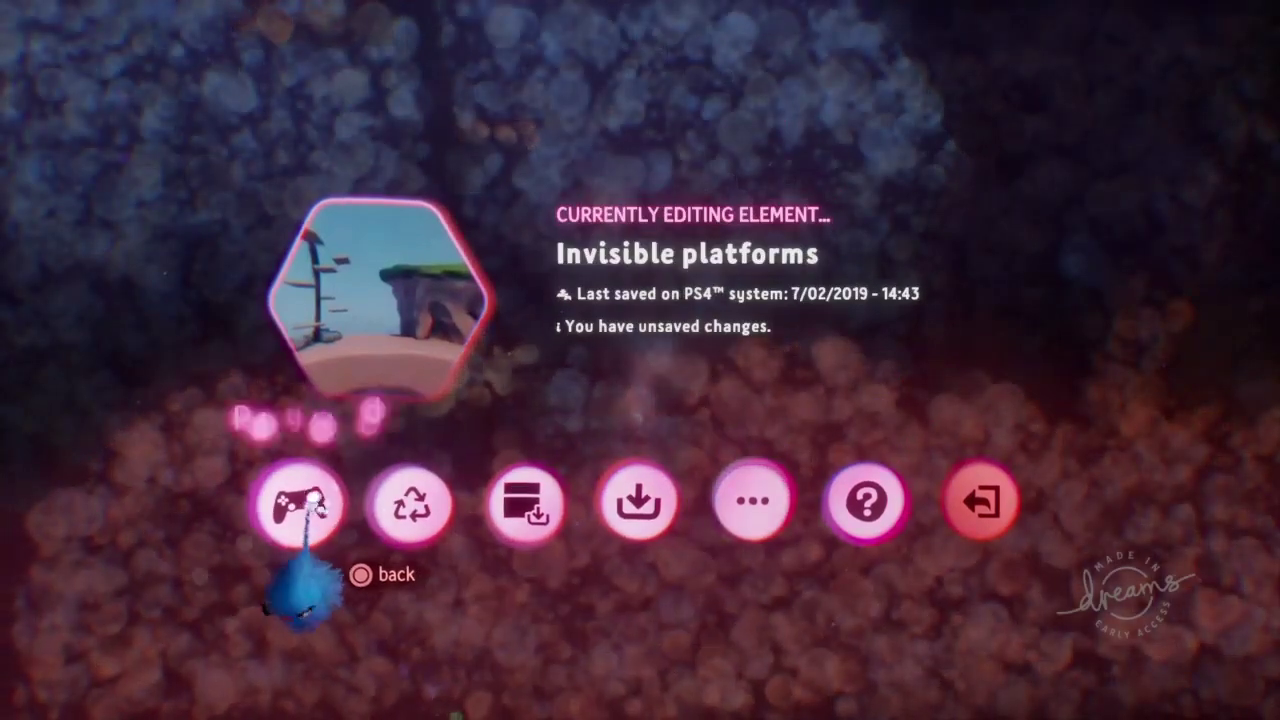
click(299, 505)
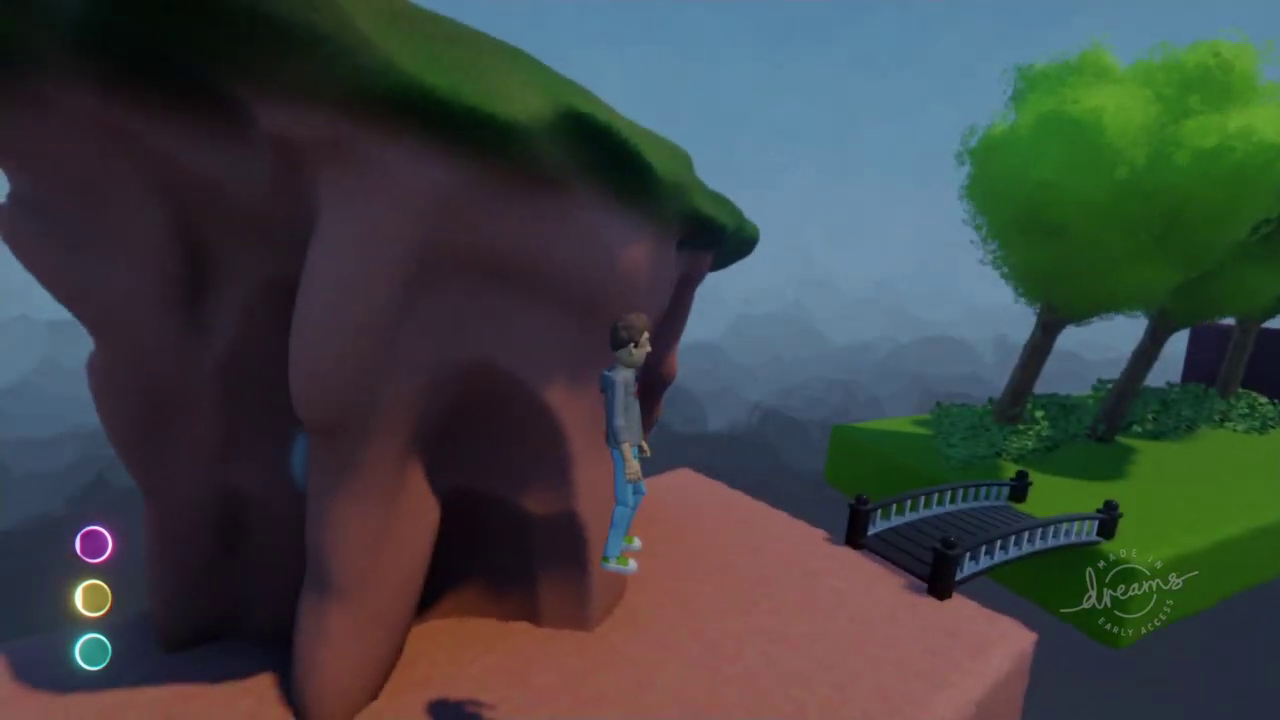
Return to edit mode and turn off Preview Invisibility to show the invisible platforms by the cave
key(Escape)
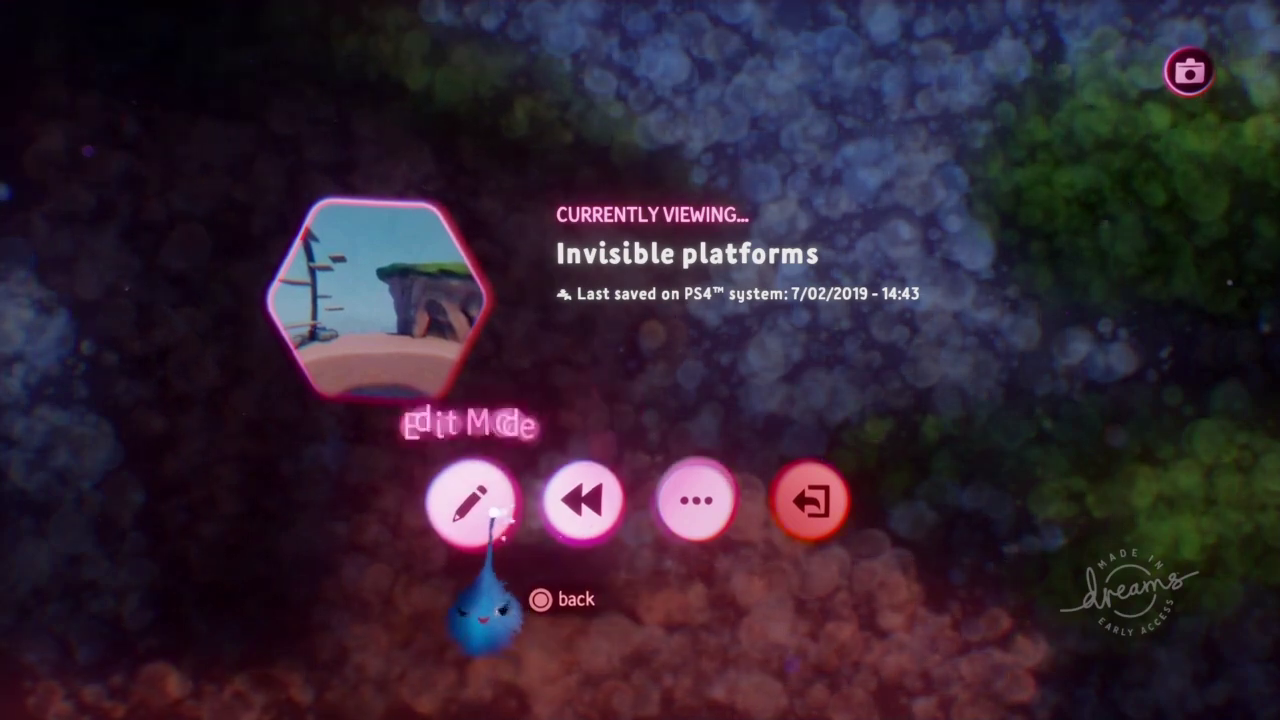
click(470, 500)
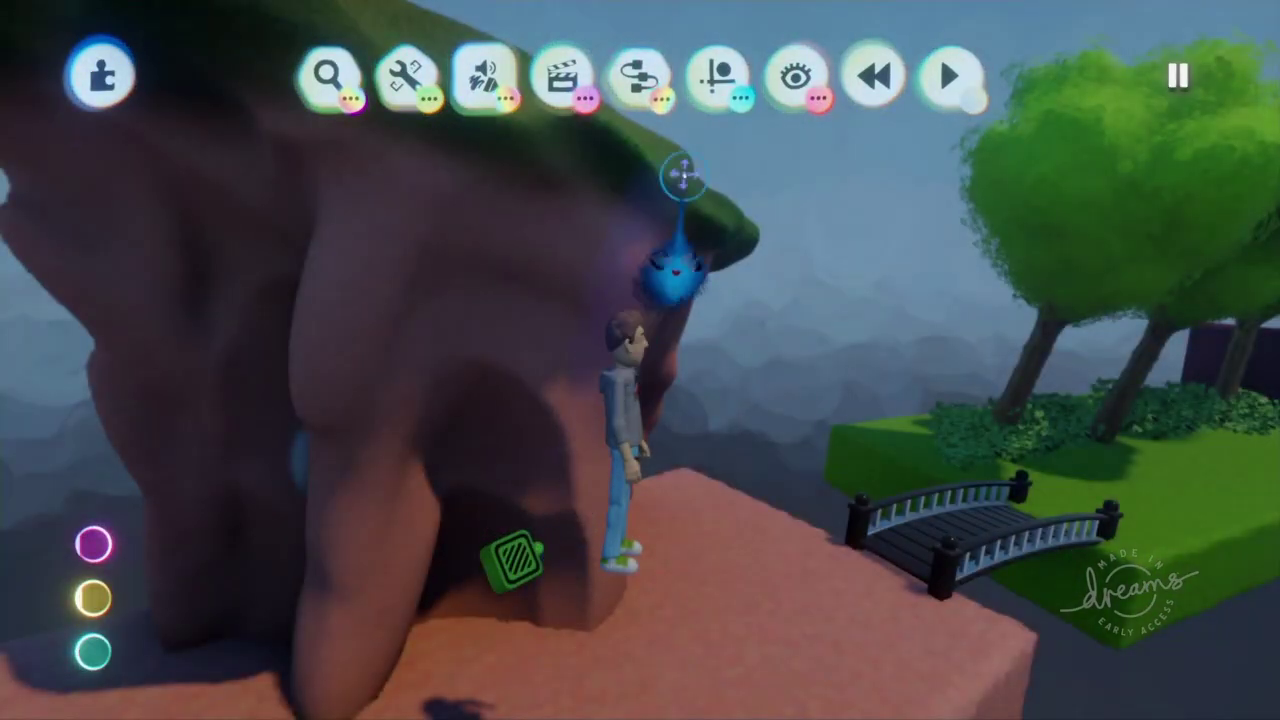
click(795, 80)
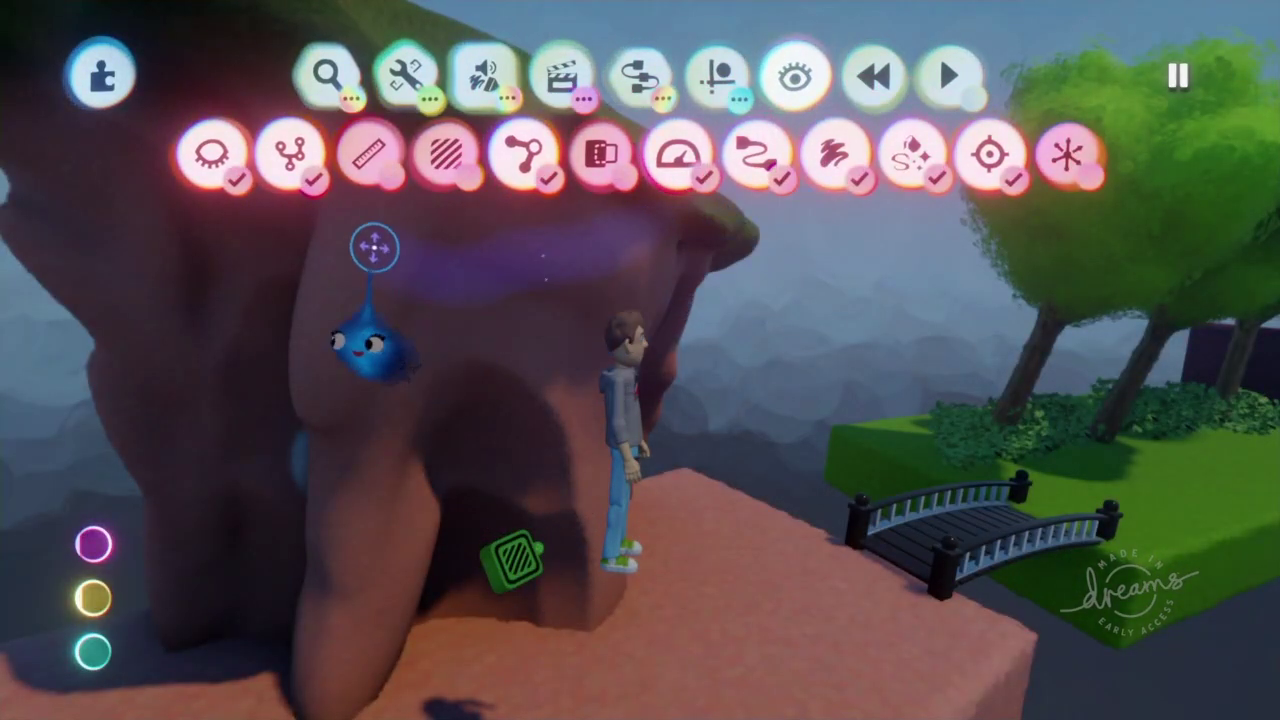
click(211, 153)
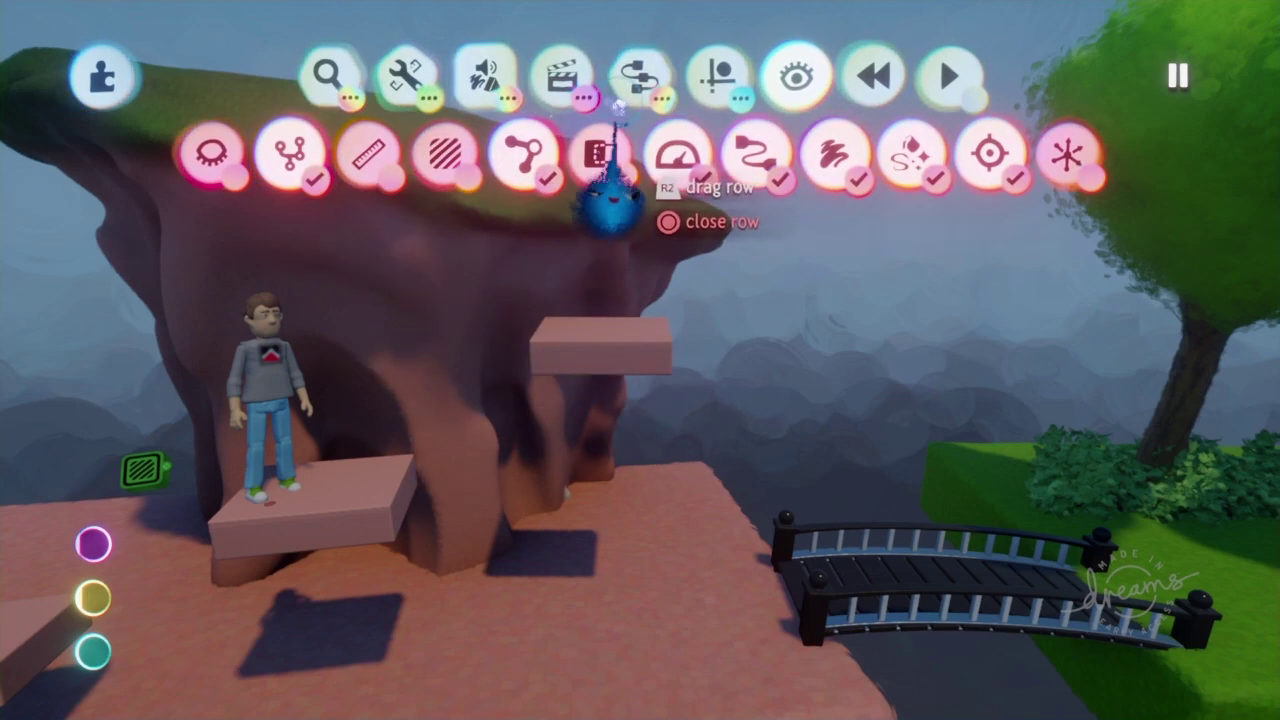
Add a Trigger Zone gadget from the sensors and stamp it above the platform where the character stands
click(636, 80)
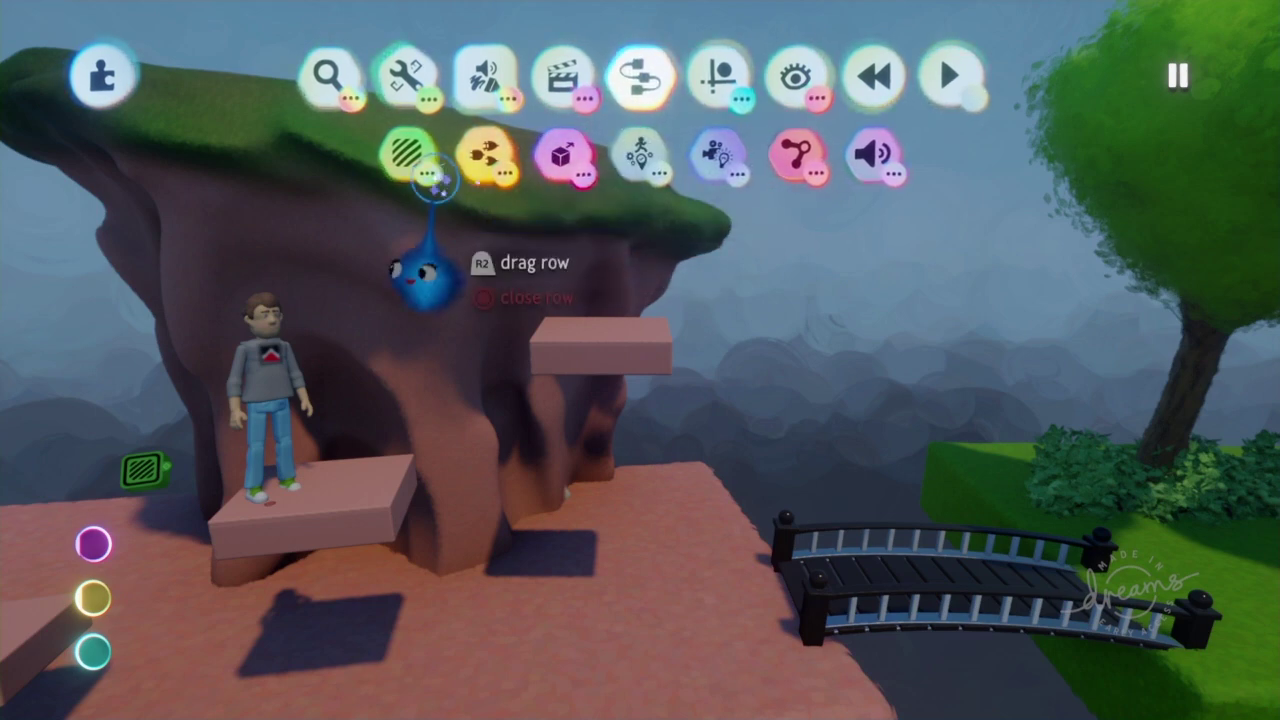
click(407, 163)
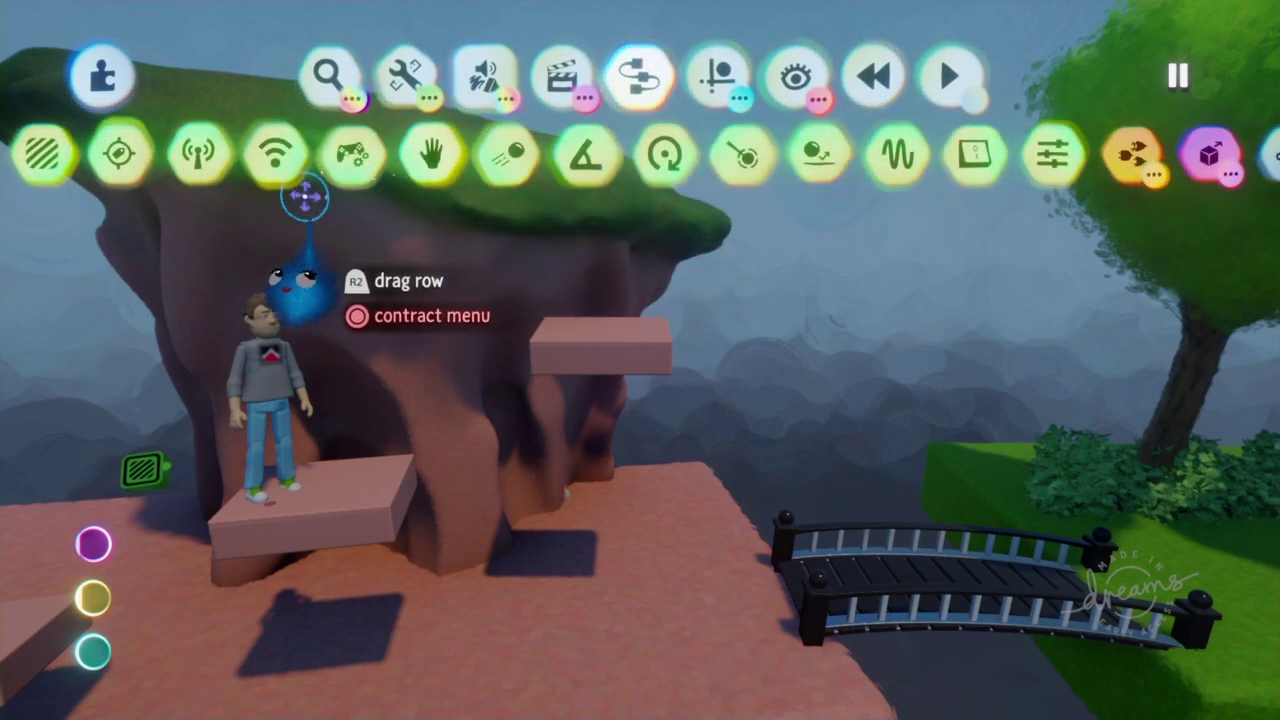
click(45, 155)
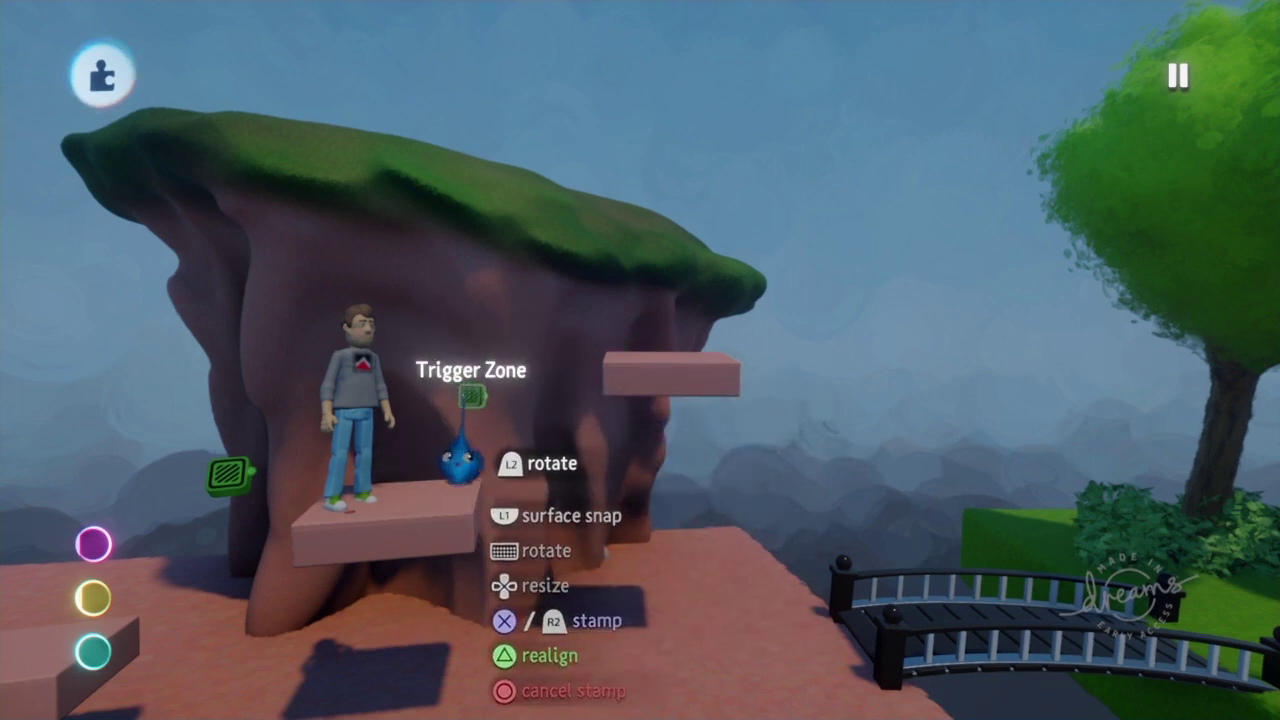
click(475, 394)
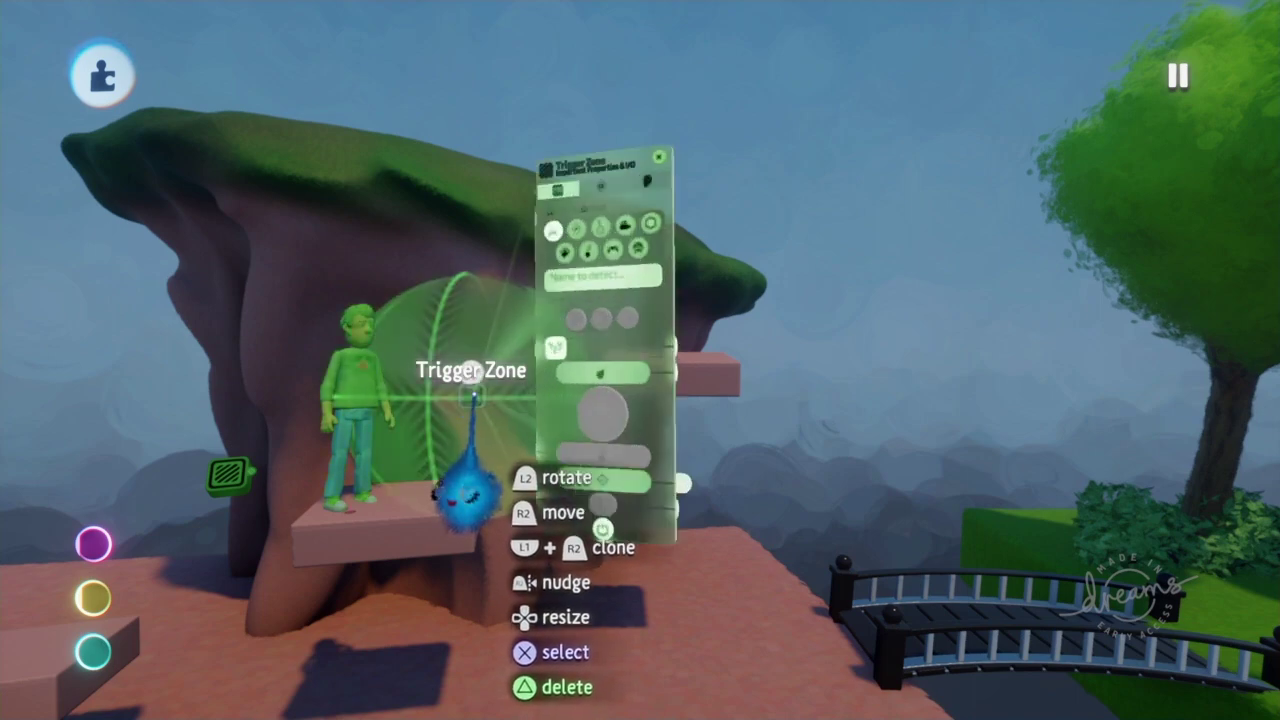
Reposition and resize the new trigger zone's sphere to enclose the character on the platform, and close its settings
drag(471, 372, 395, 422)
middle_drag(400, 408, 452, 424)
drag(452, 424, 628, 425)
middle_drag(632, 372, 592, 428)
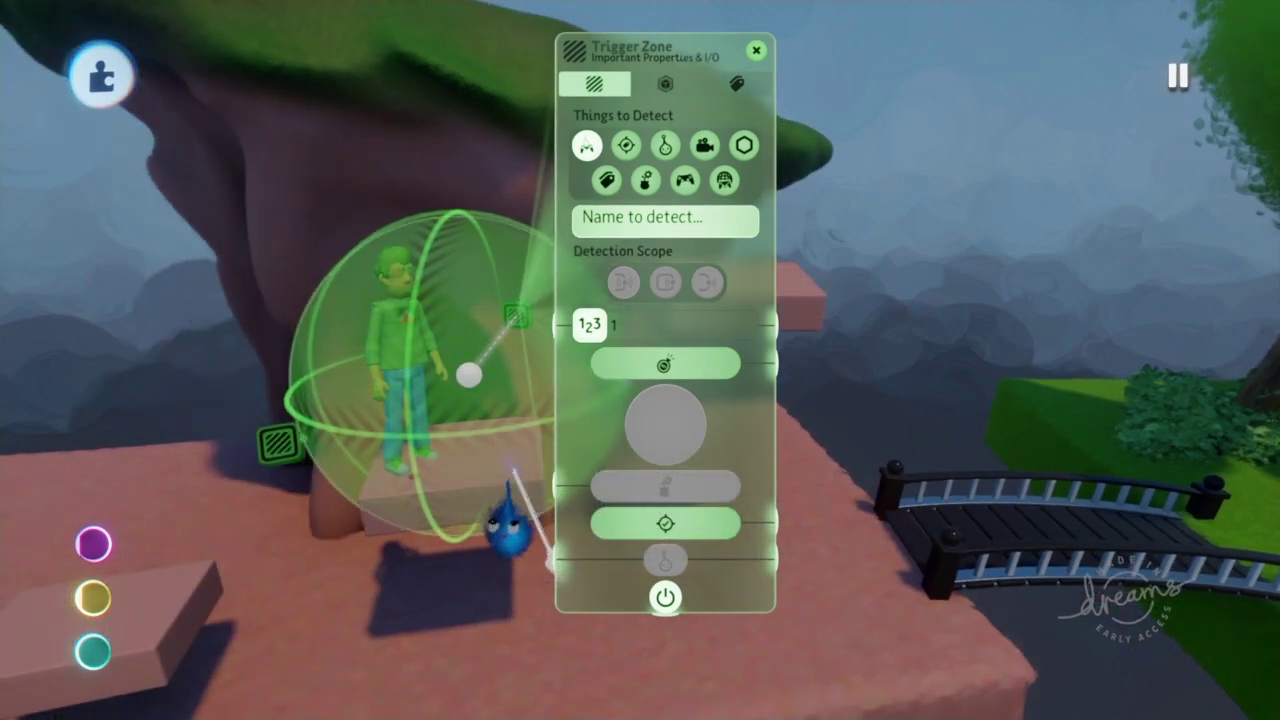
drag(525, 476, 510, 467)
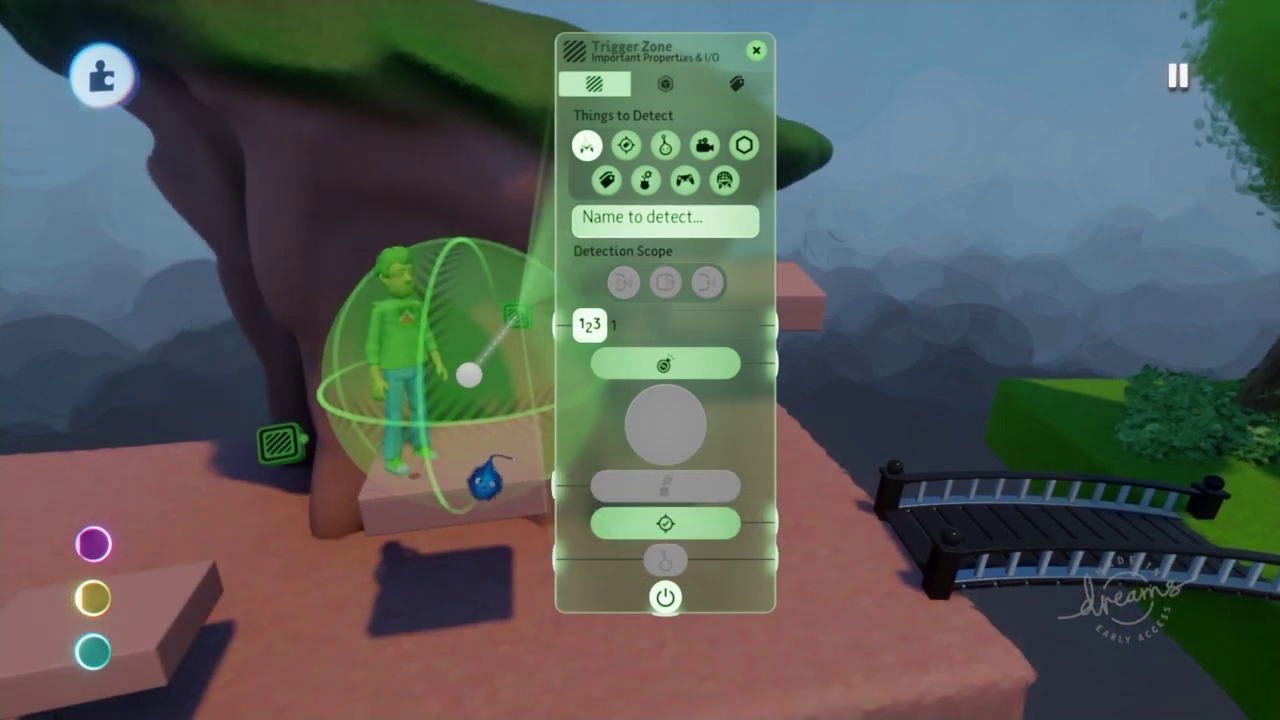
middle_drag(553, 412, 537, 374)
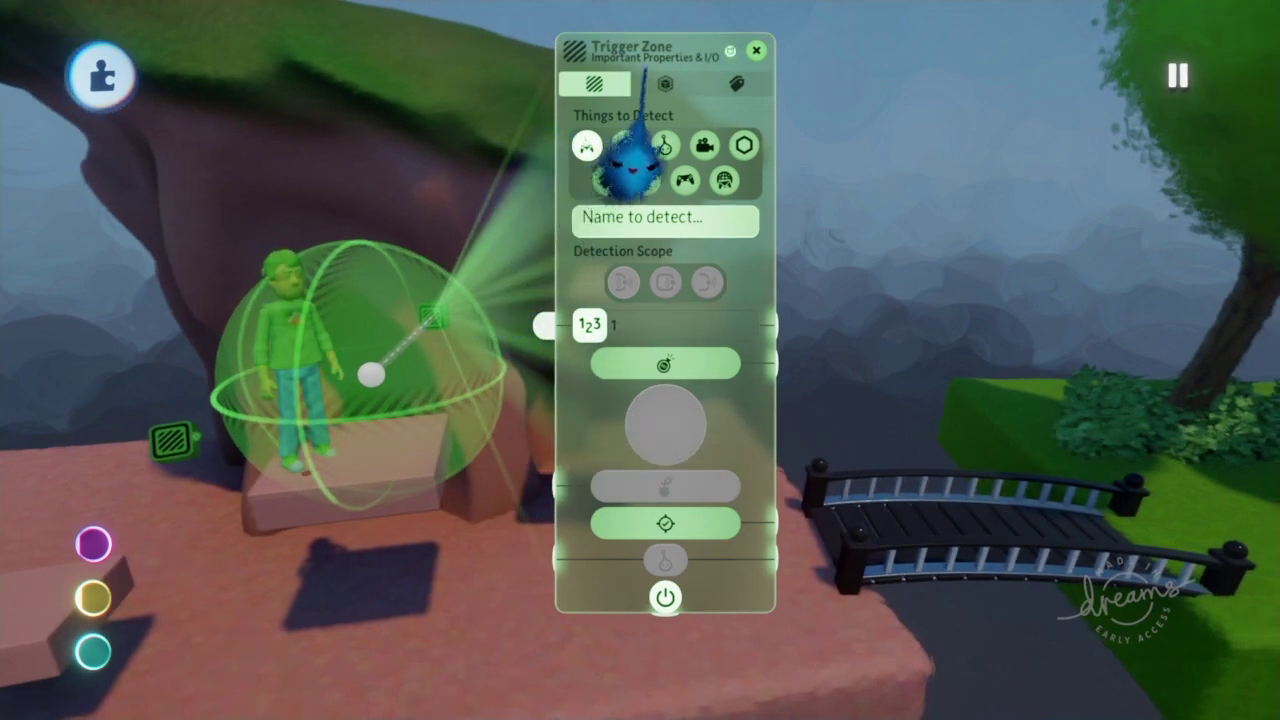
click(755, 50)
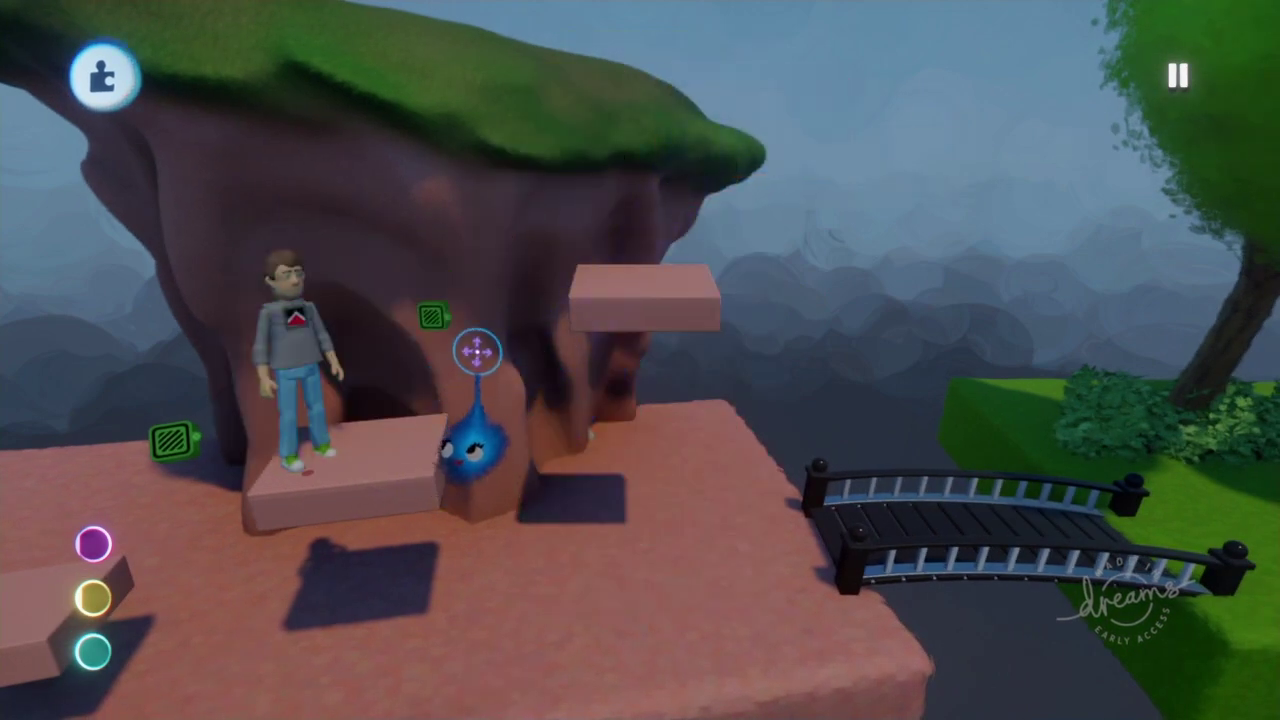
Wire the new trigger zone's output to the Visible property of the next, higher platform, and close that platform's settings
click(628, 298)
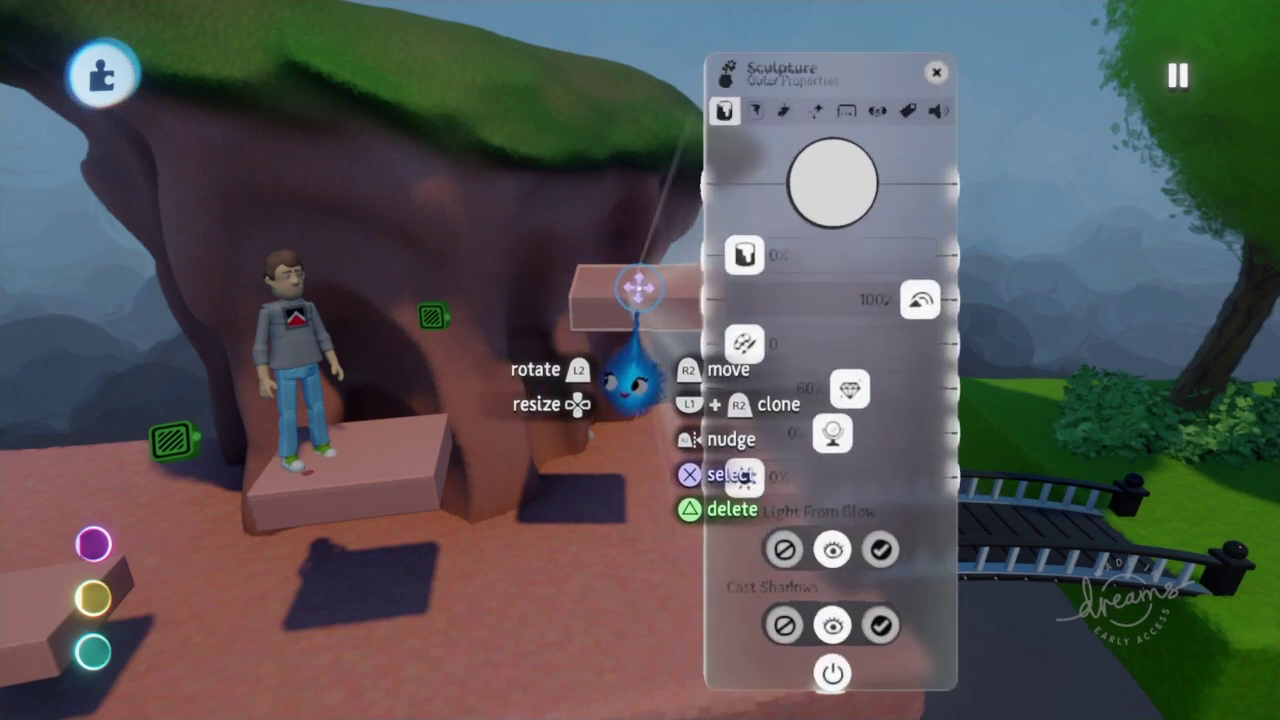
click(845, 110)
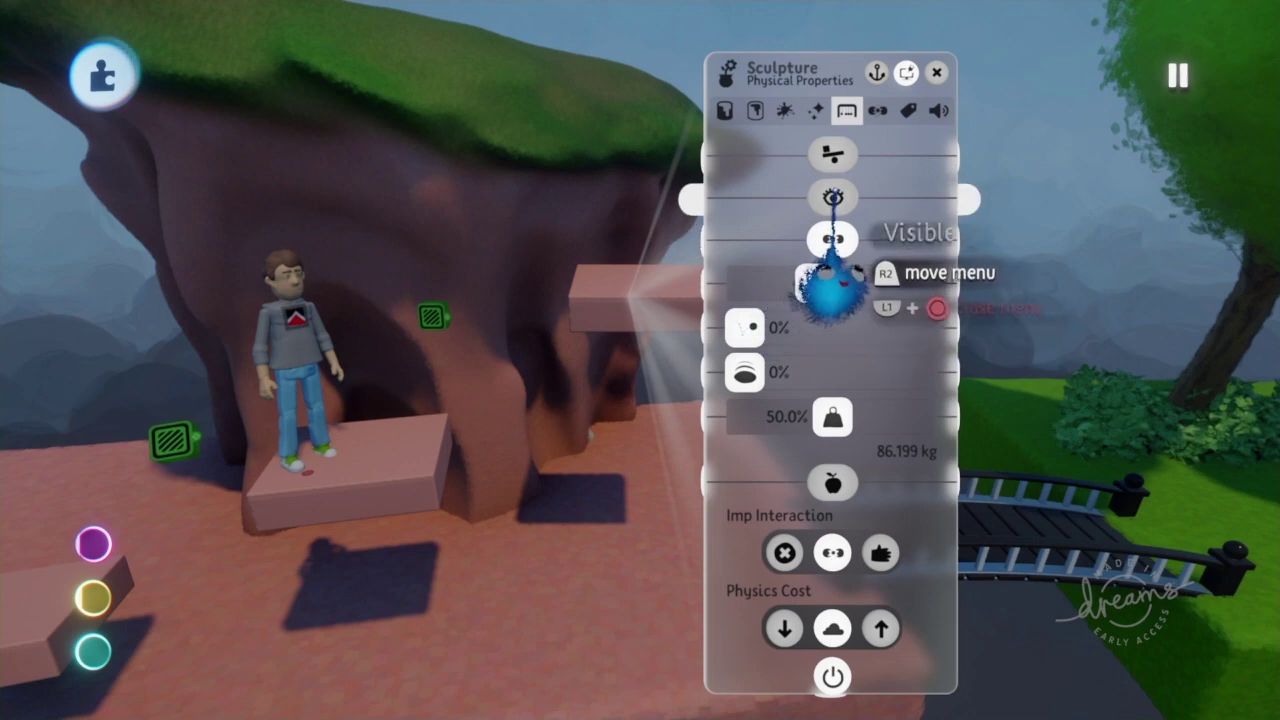
mouse_move(833, 197)
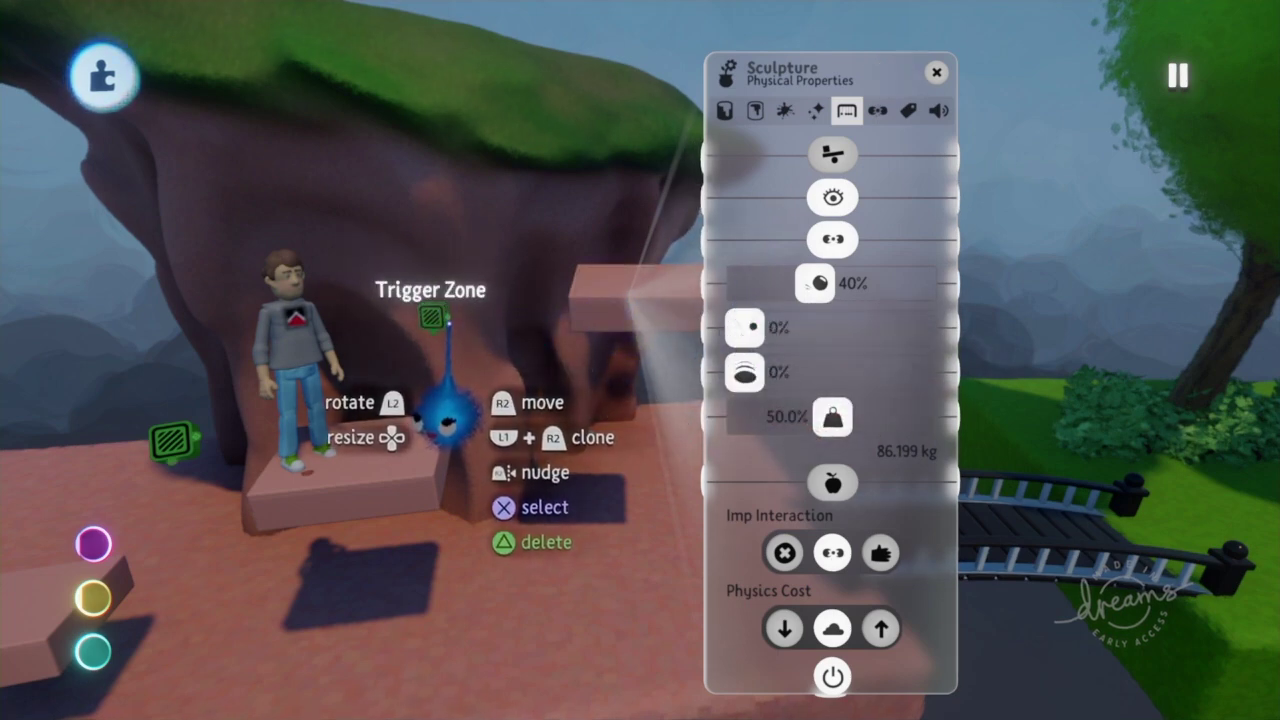
click(450, 317)
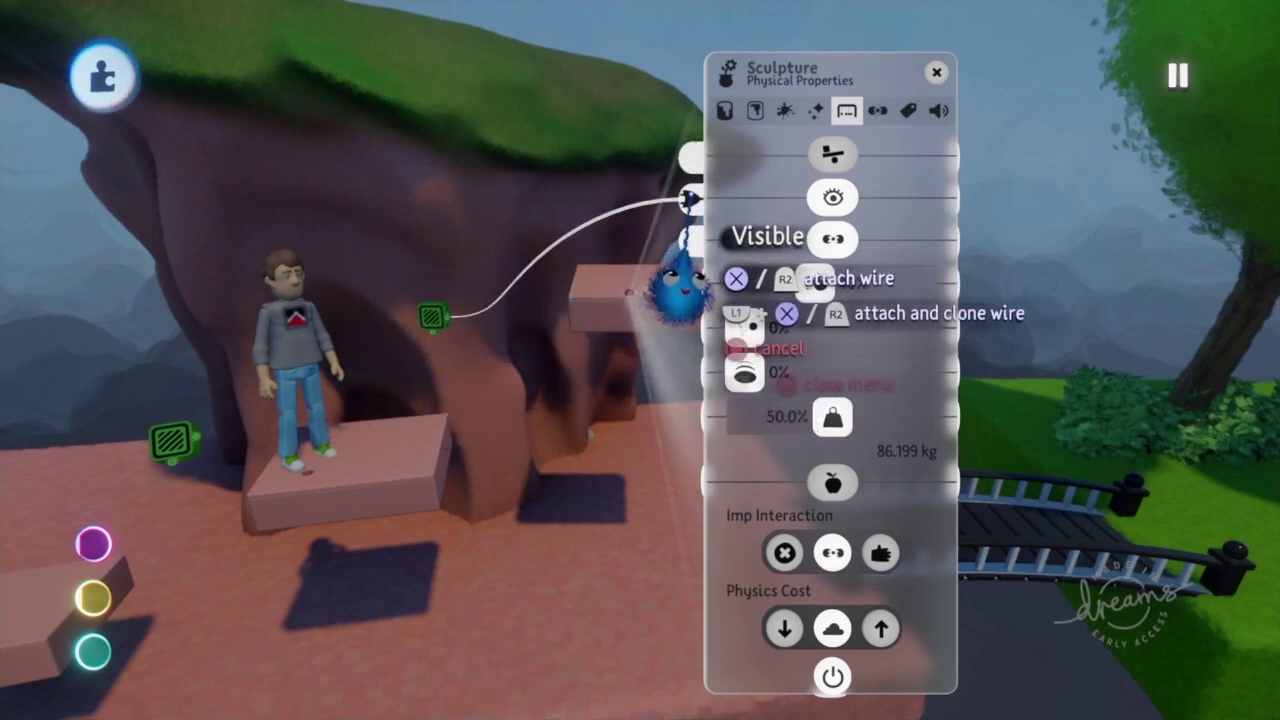
click(685, 199)
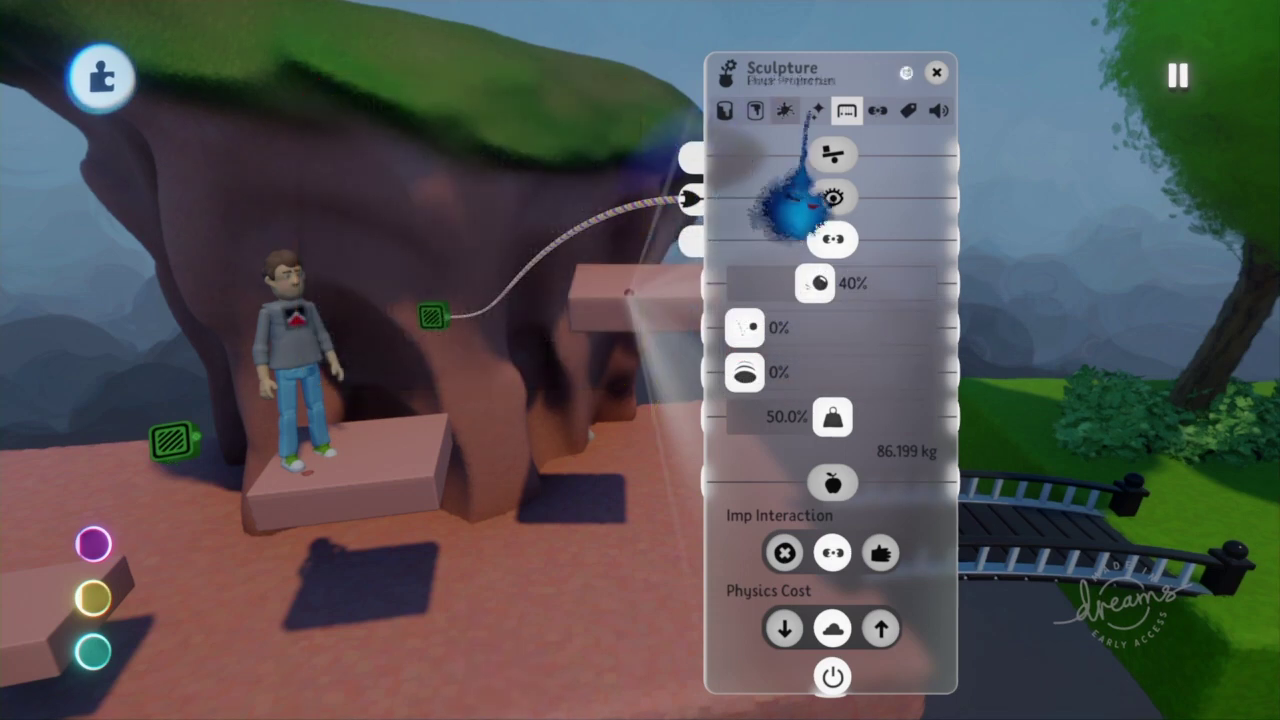
click(935, 73)
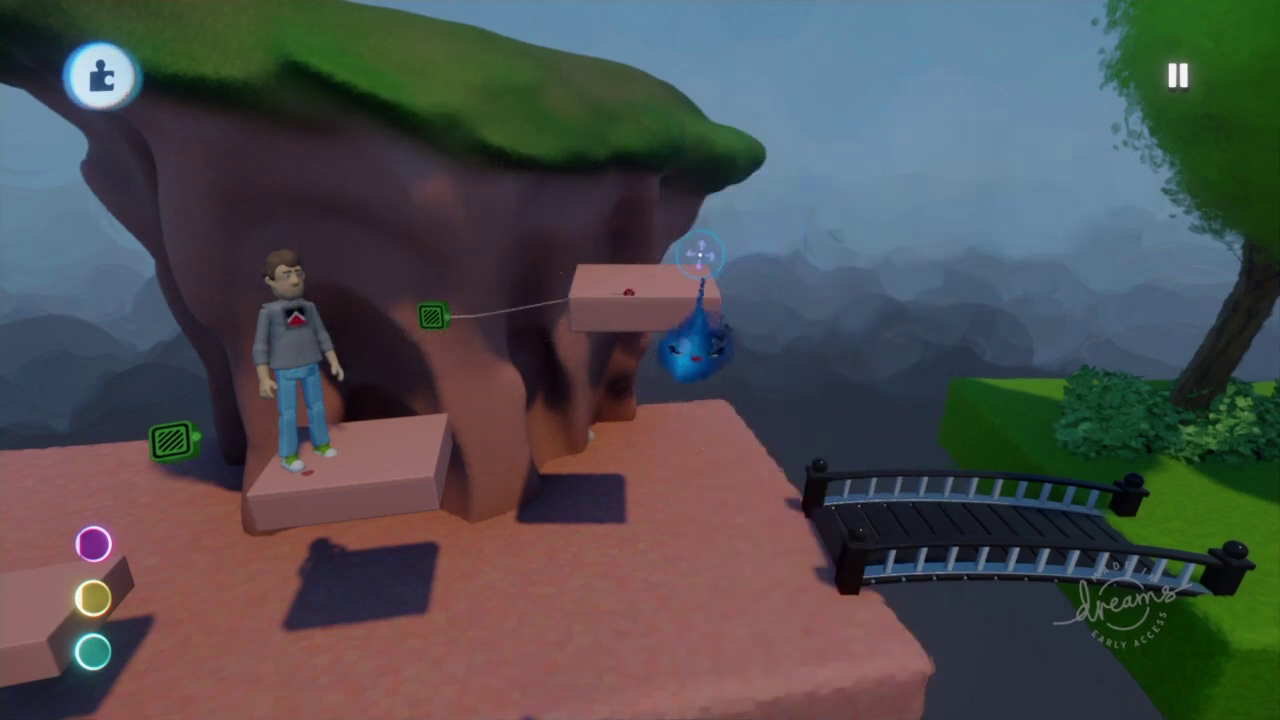
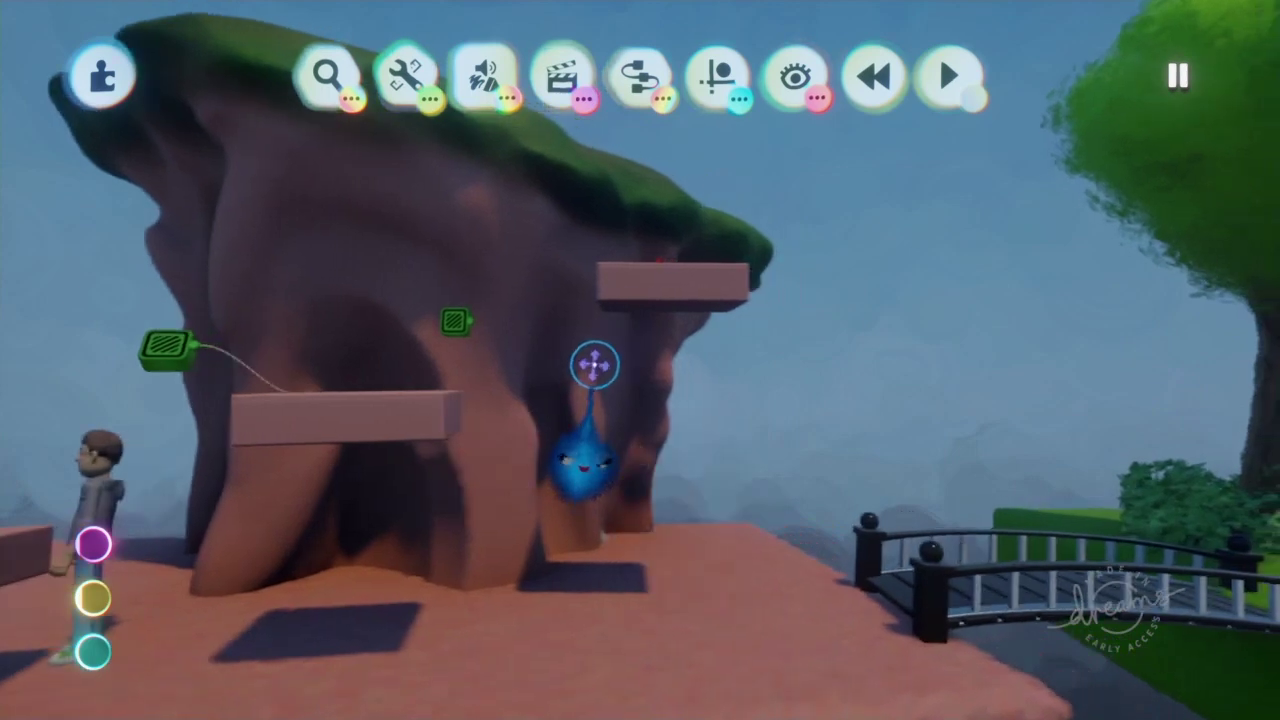
Clone the higher platform and place the copy further along and above it as another stepping platform
drag(636, 297, 637, 303)
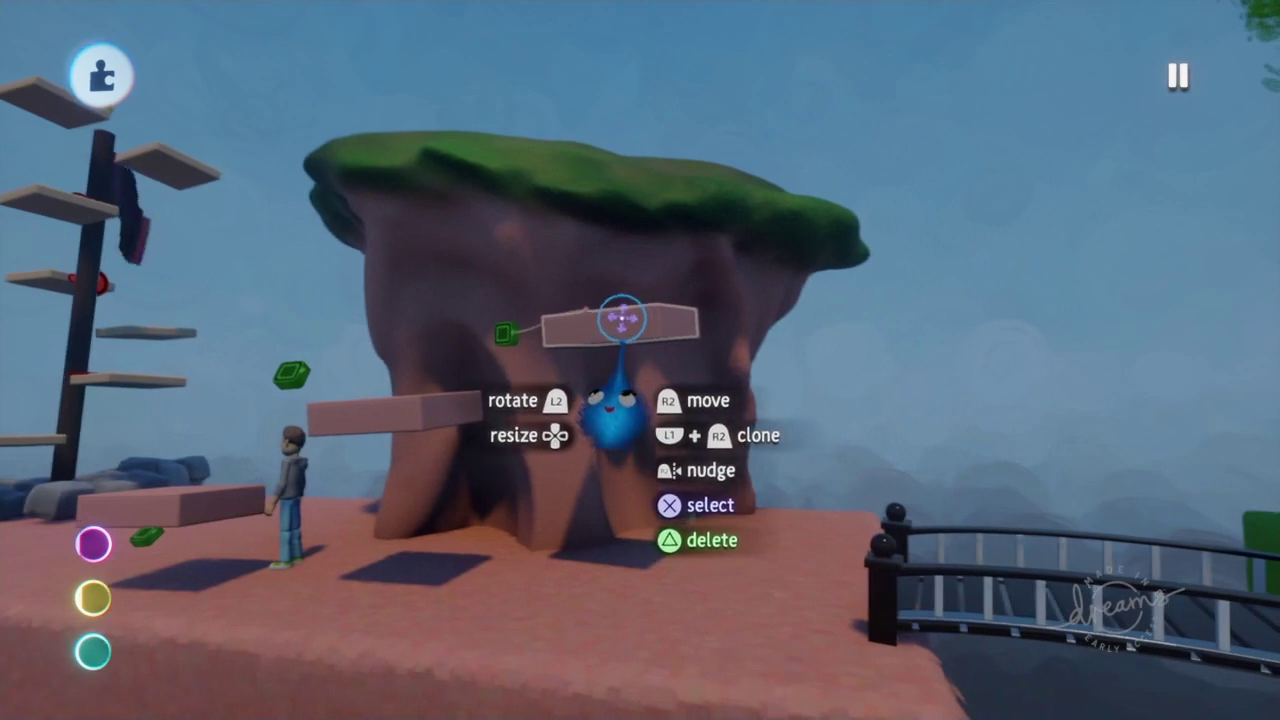
mouse_move(623, 366)
mouse_down()
mouse_move(654, 313)
mouse_move(634, 243)
mouse_move(624, 286)
mouse_move(622, 256)
mouse_up()
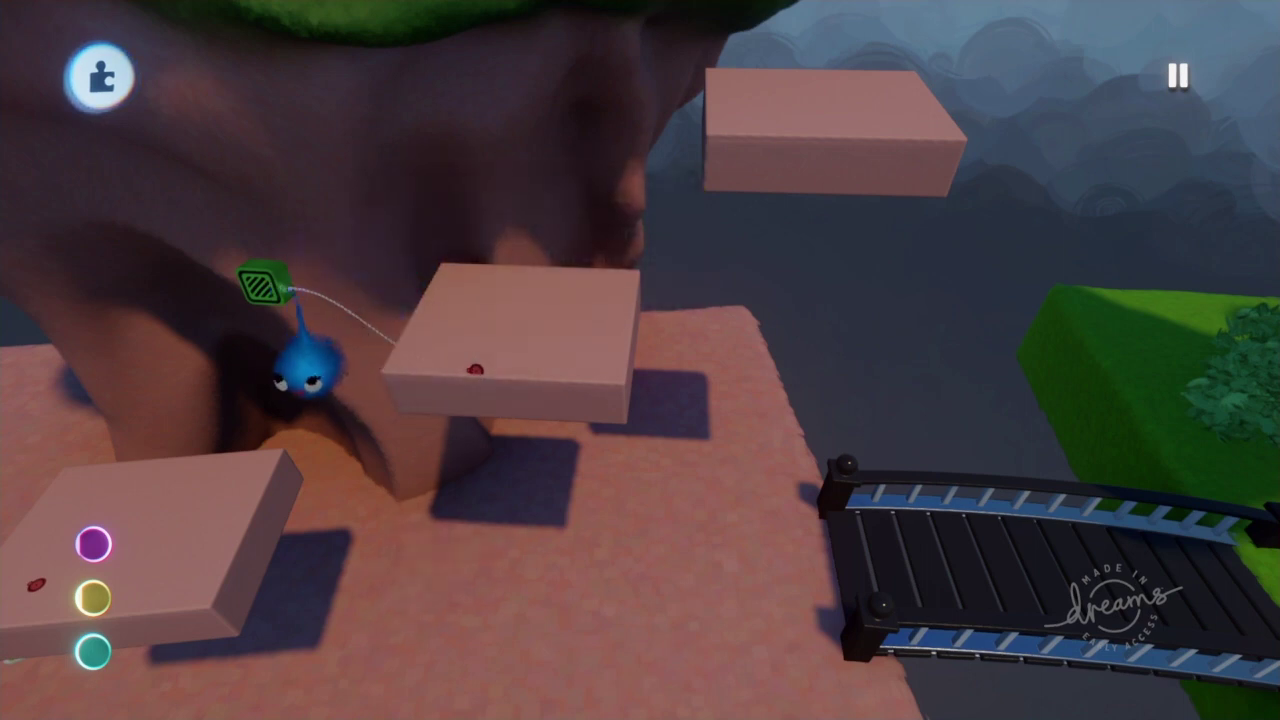
Clone the trigger zone above the middle platform, fit its sphere around the space over that platform, and close its settings
click(264, 290)
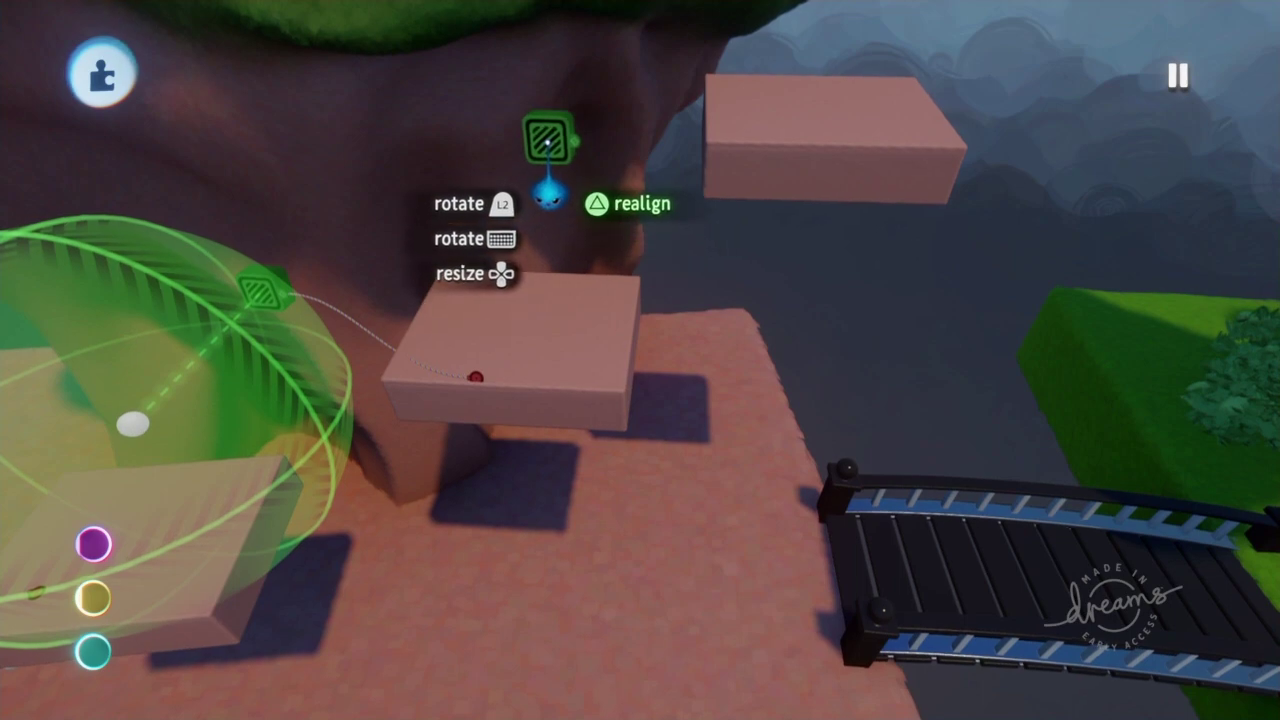
drag(562, 128, 560, 126)
click(560, 128)
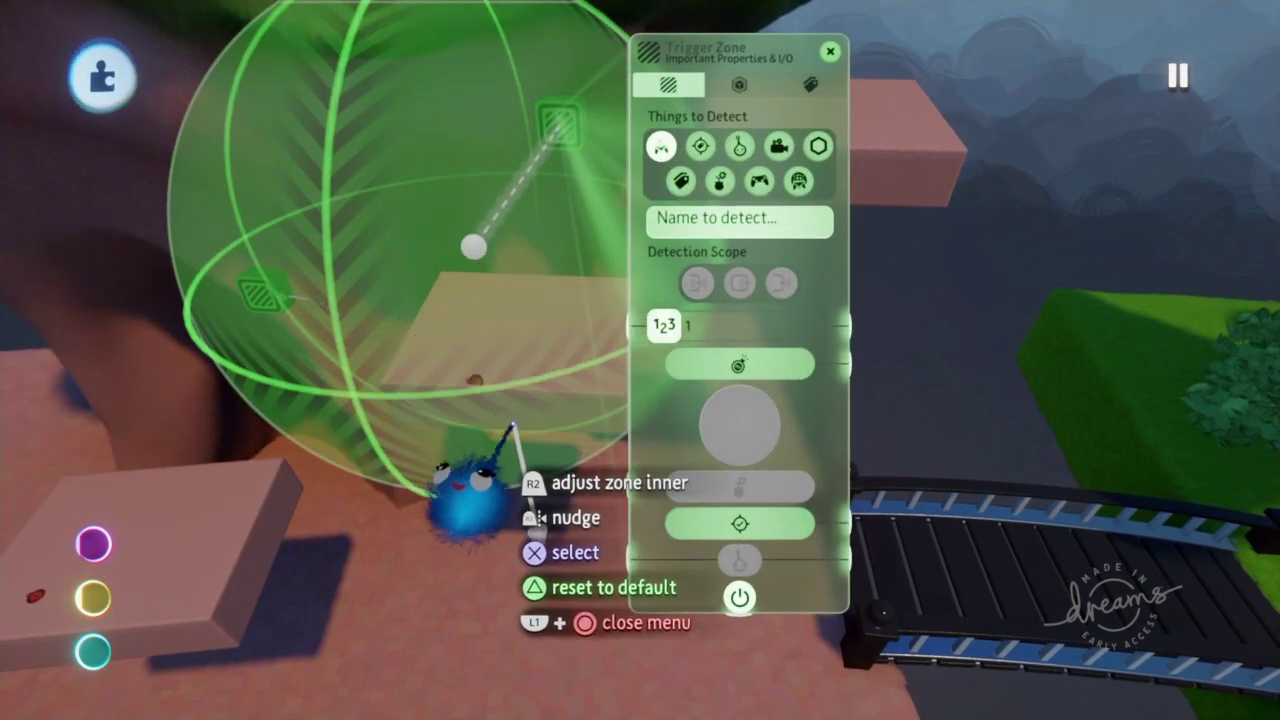
drag(476, 250, 511, 243)
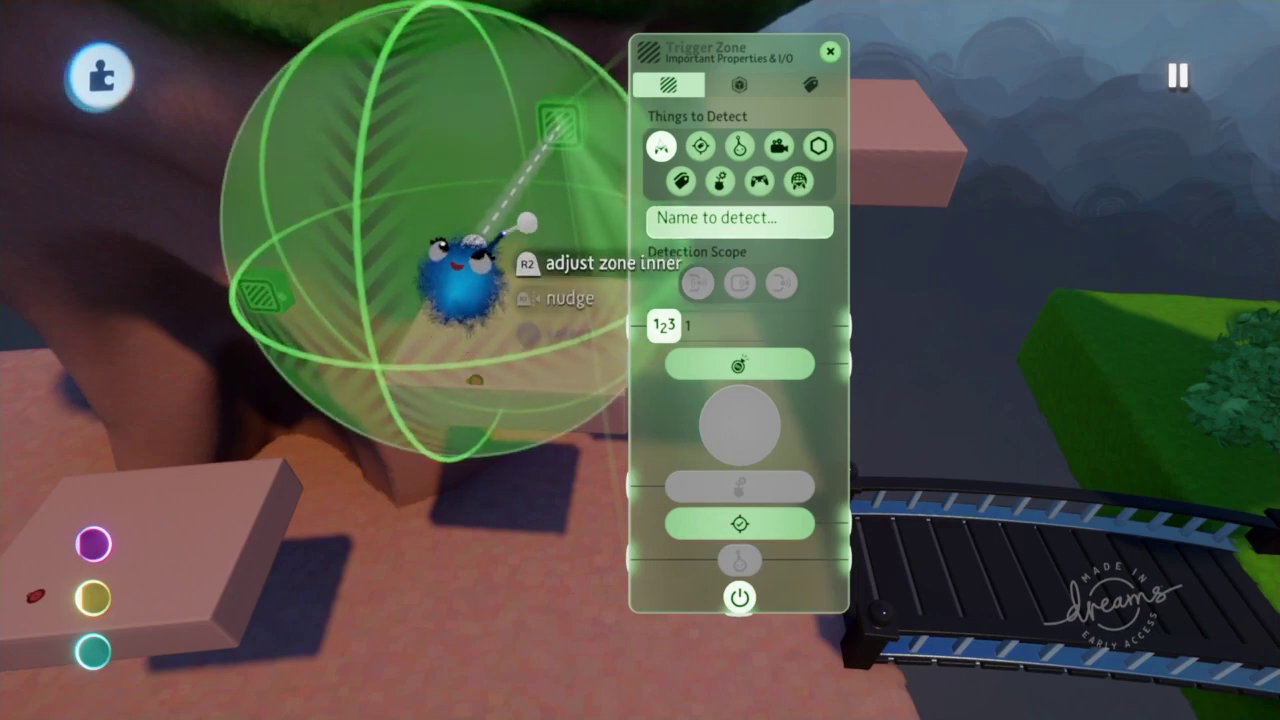
middle_drag(634, 232, 655, 85)
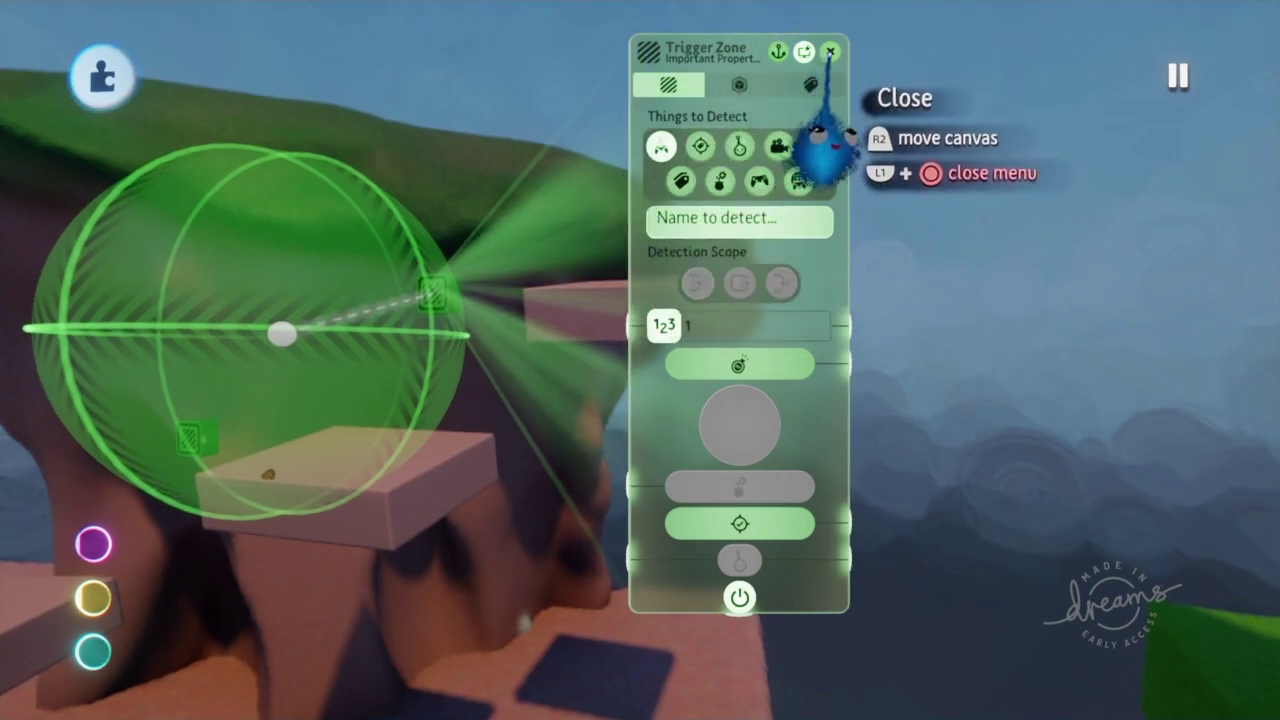
click(830, 51)
Wire the cloned trigger zone's output to the Visible property of the newly added top platform and close its settings
middle_drag(702, 163, 481, 343)
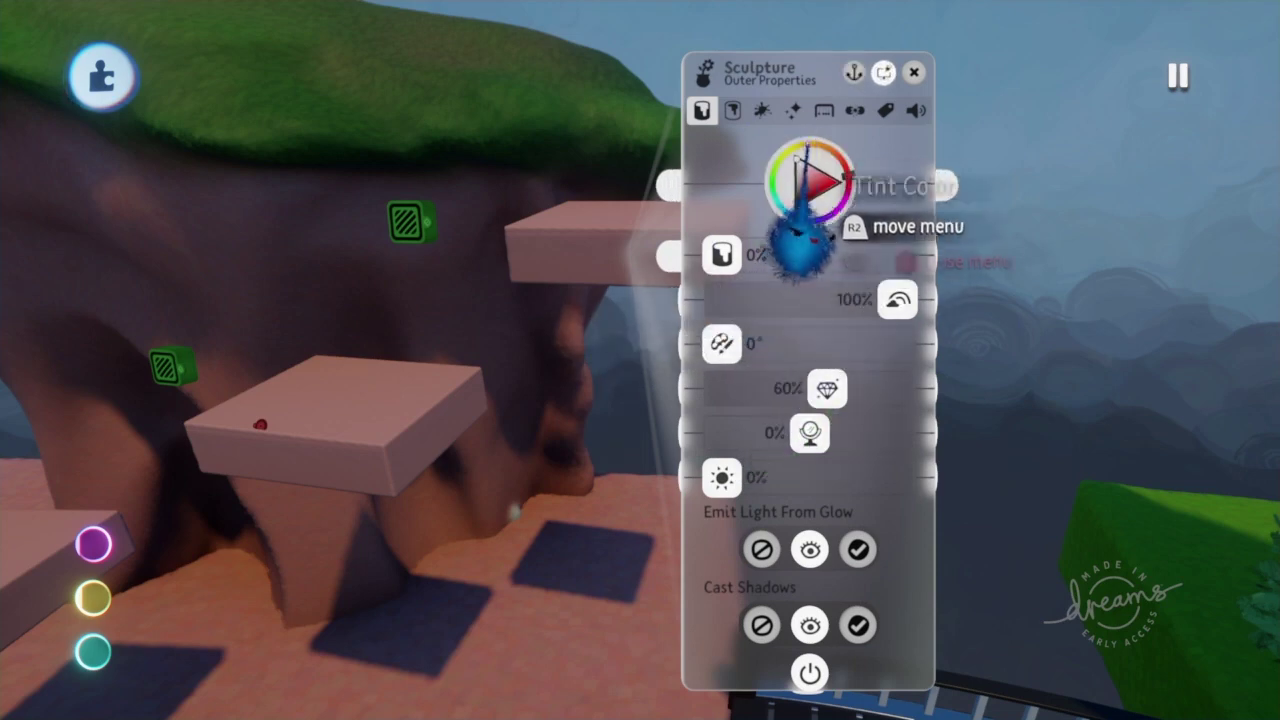
click(823, 110)
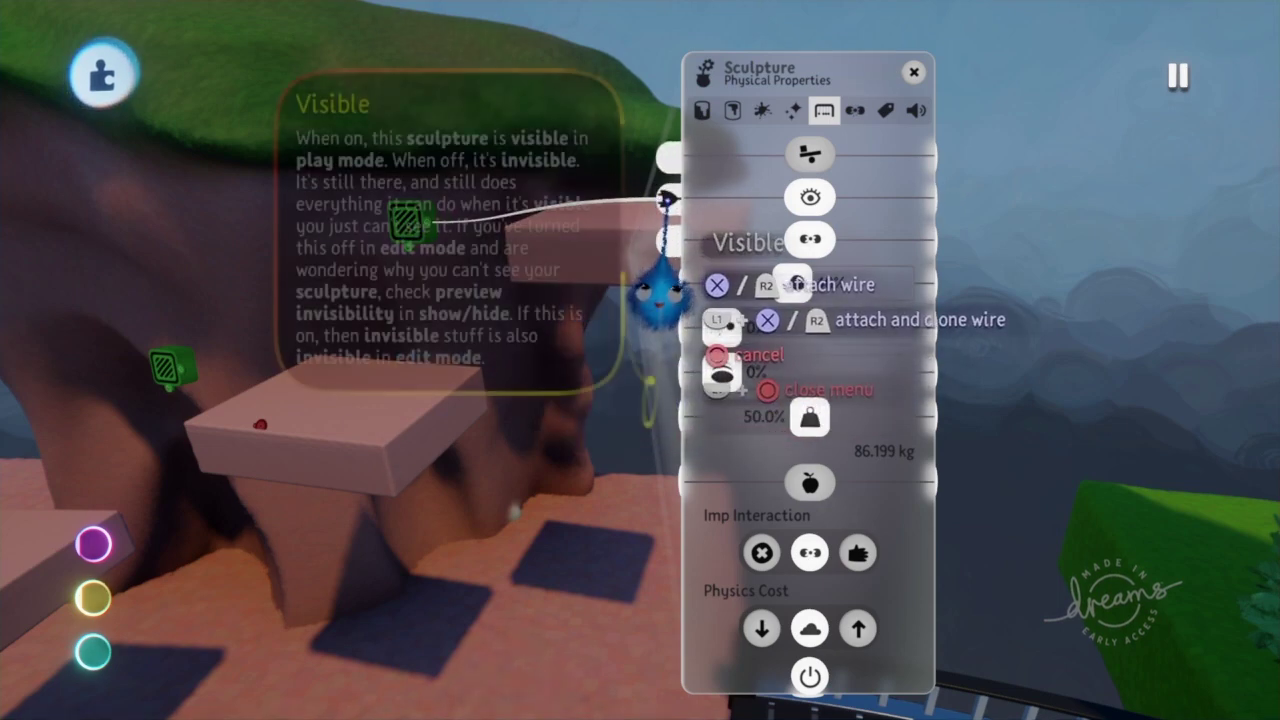
click(668, 199)
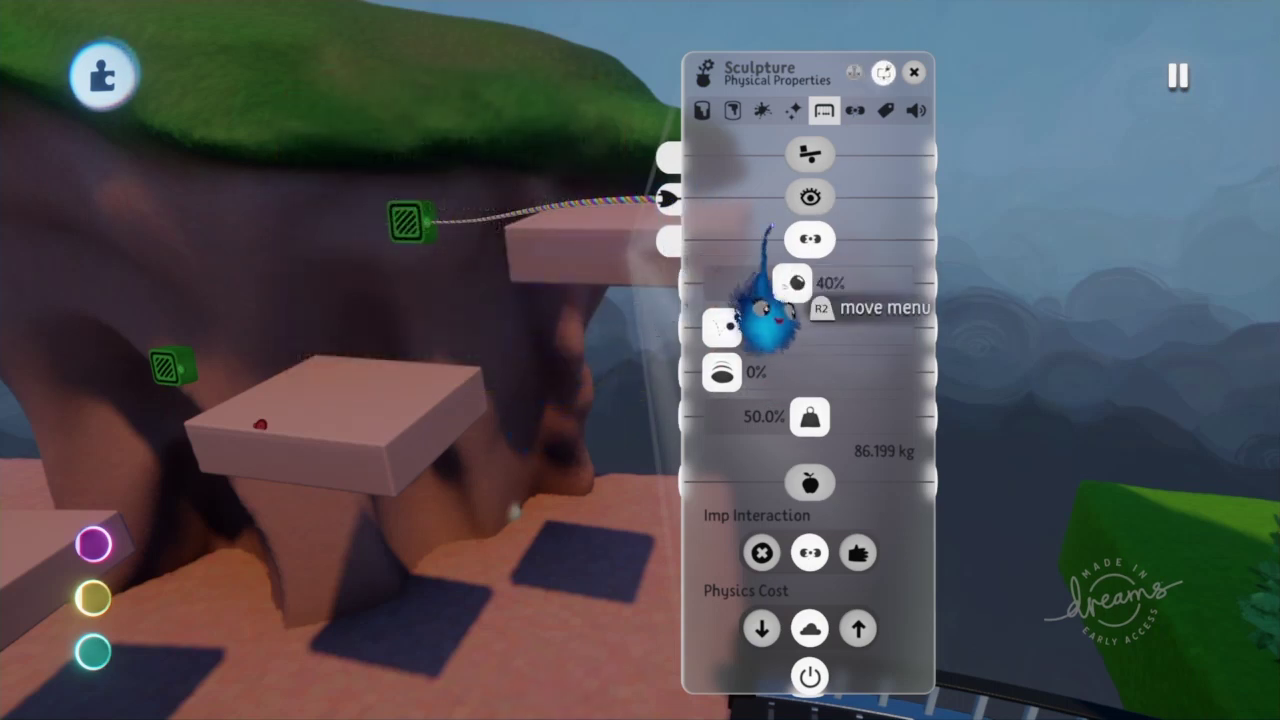
click(913, 73)
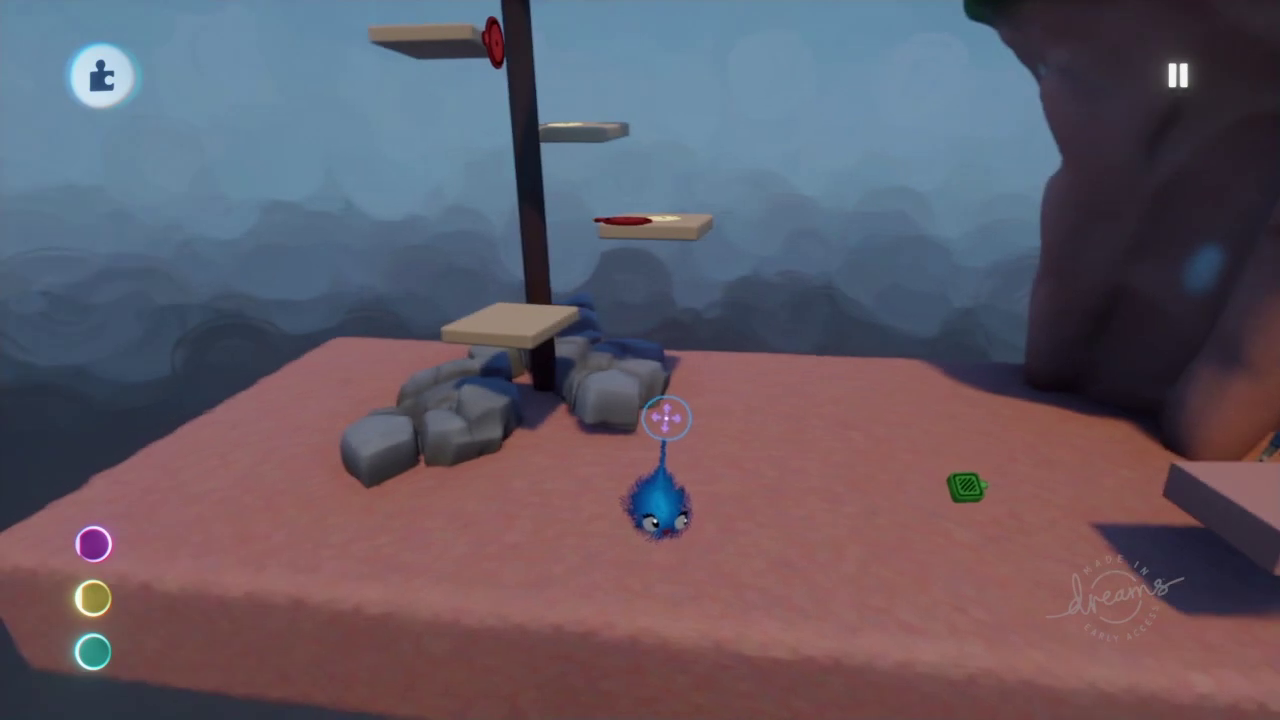
Turn on Preview Invisibility so the trigger-controlled platforms beside the cave are hidden while editing
middle_drag(666, 418, 704, 413)
middle_drag(691, 271, 720, 323)
key(Escape)
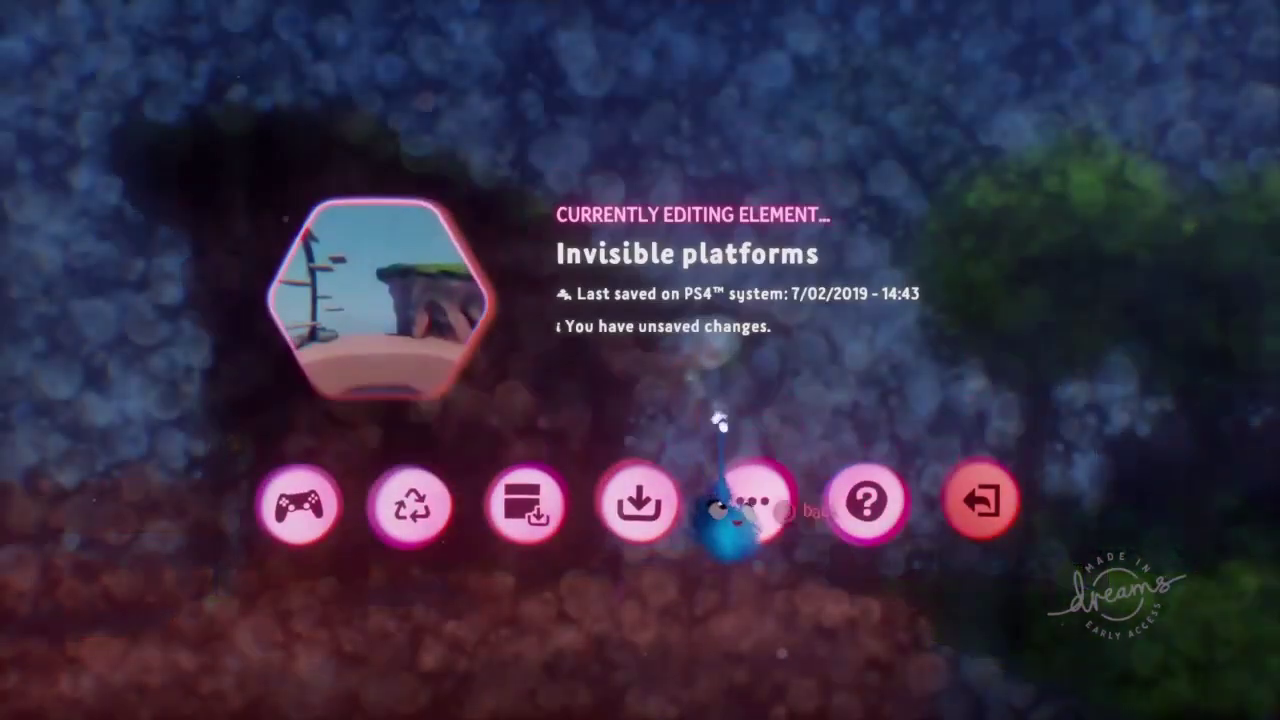
key(Escape)
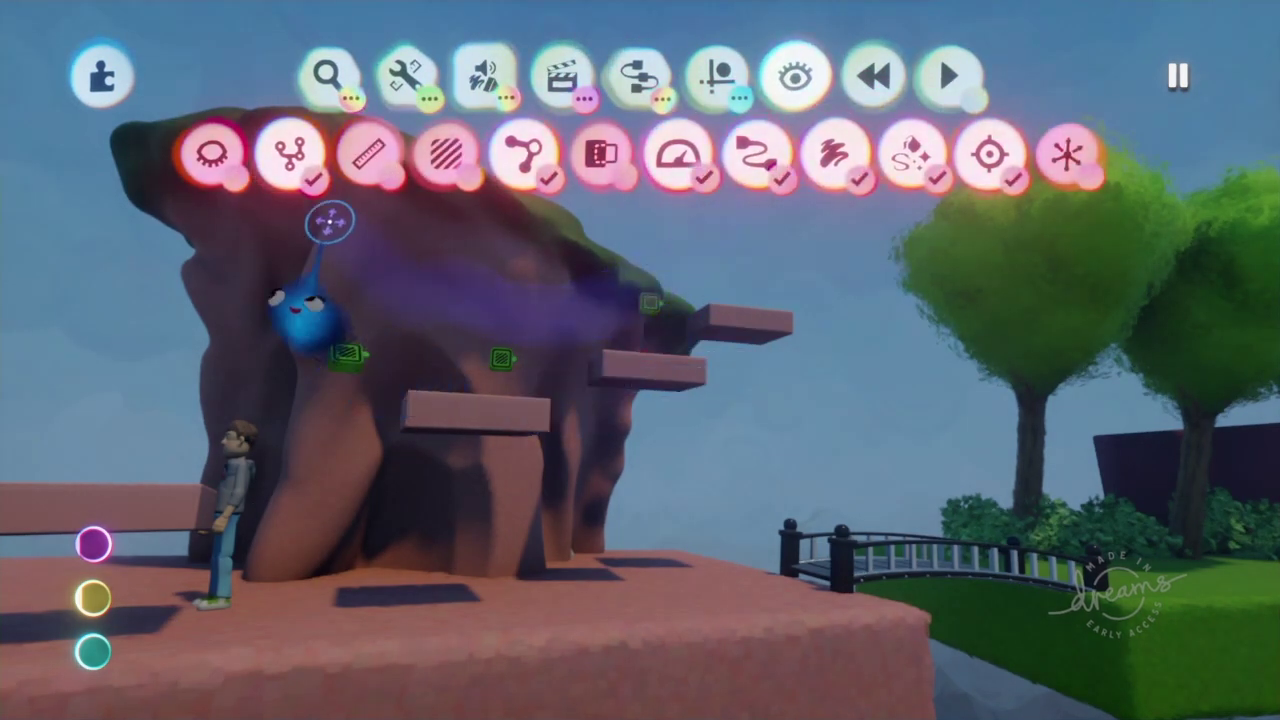
click(222, 154)
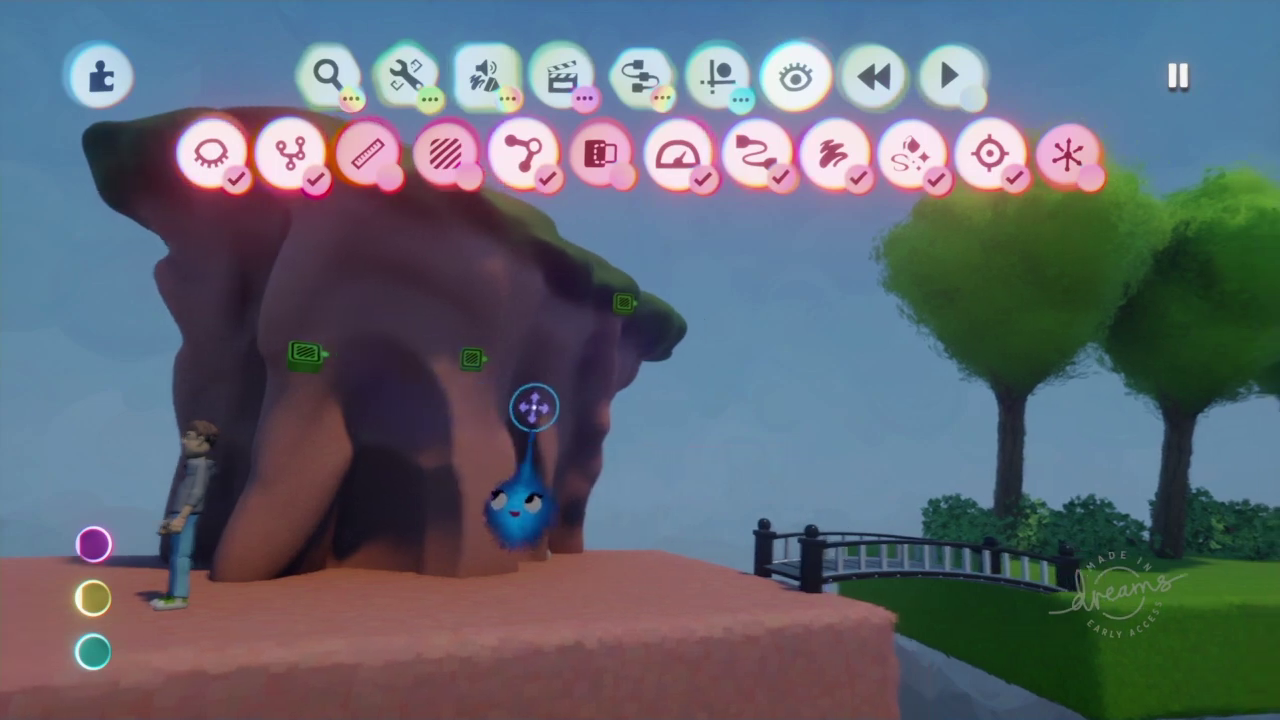
middle_drag(500, 240, 543, 303)
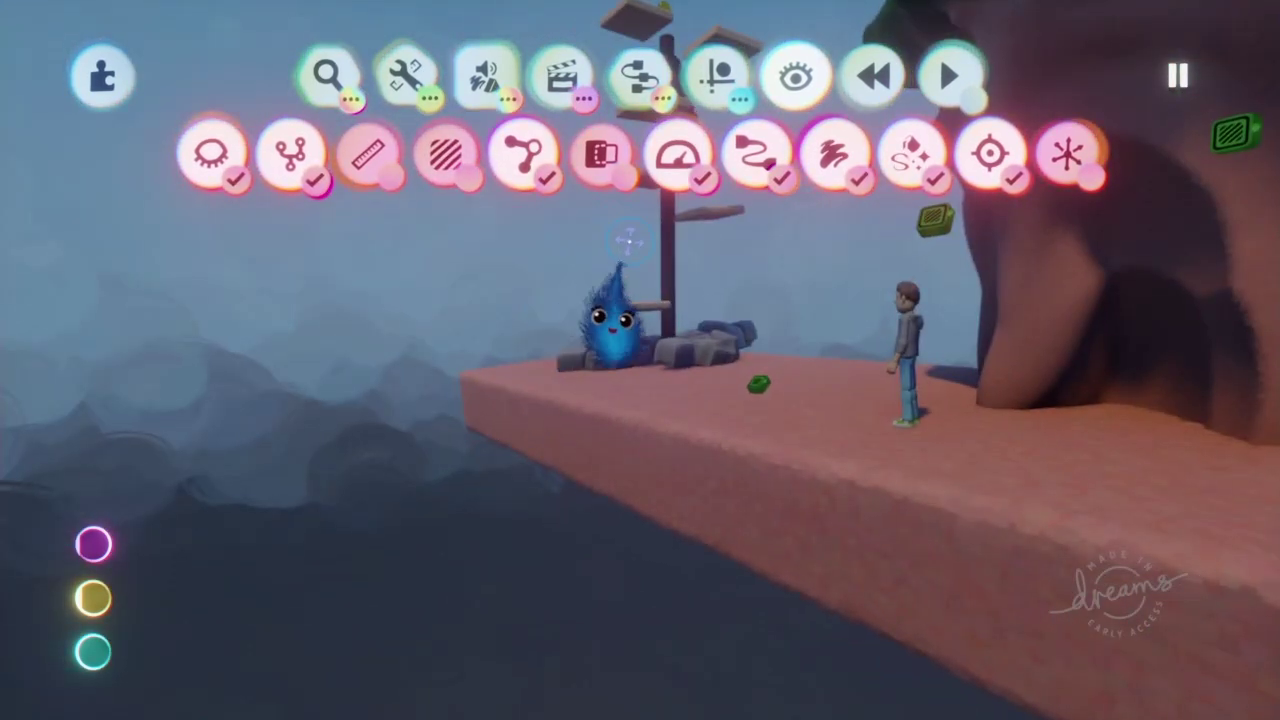
Switch to play mode and test the level by running and jumping the character around the cave towards the bridge
key(Escape)
click(301, 503)
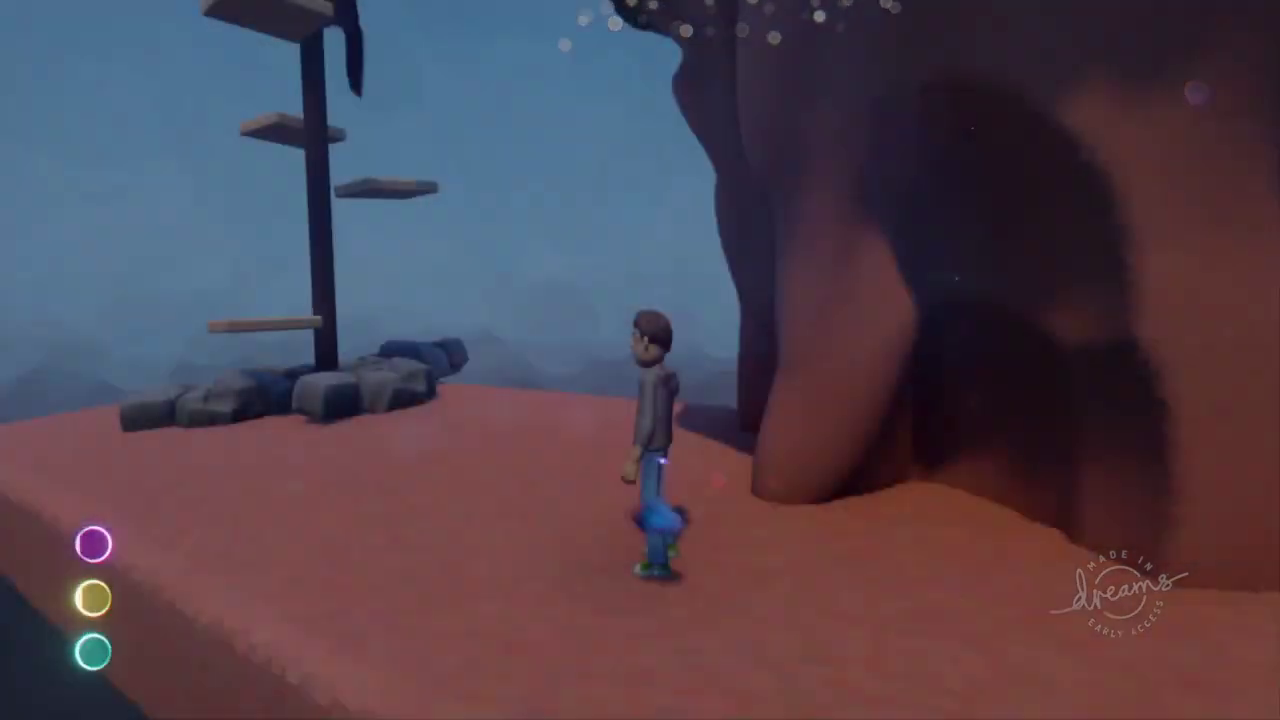
key(w)
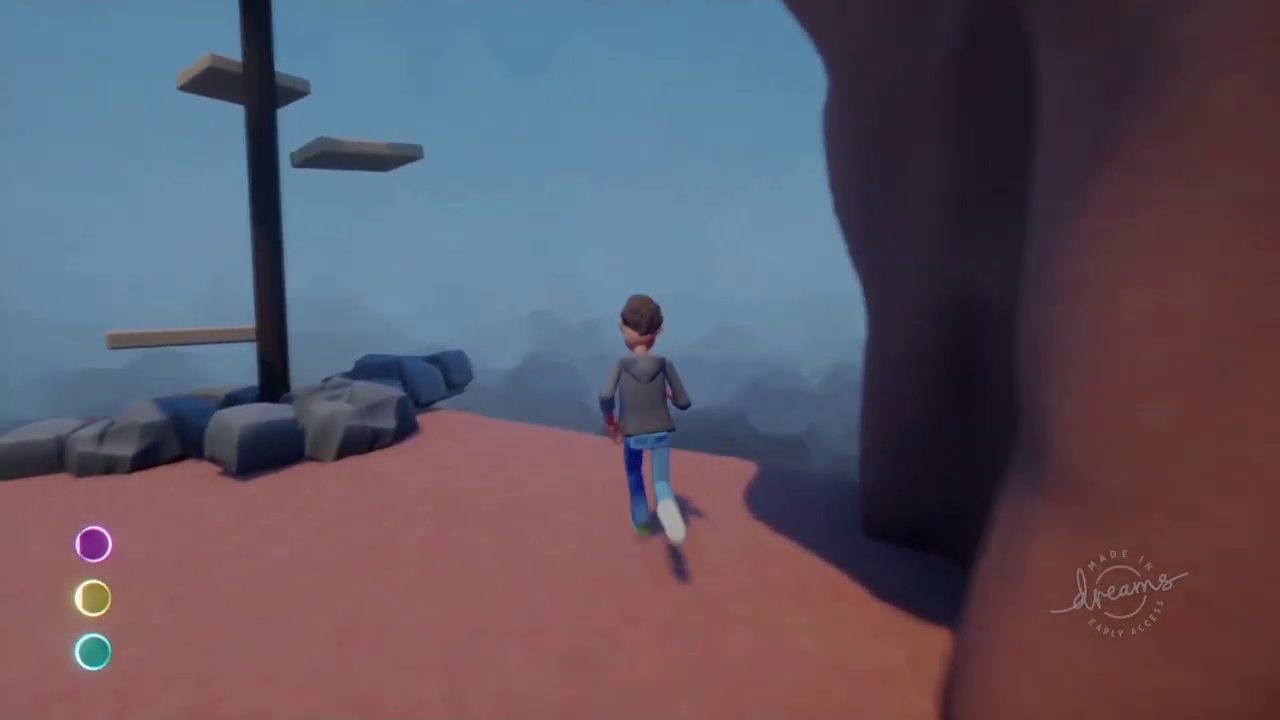
key(w)
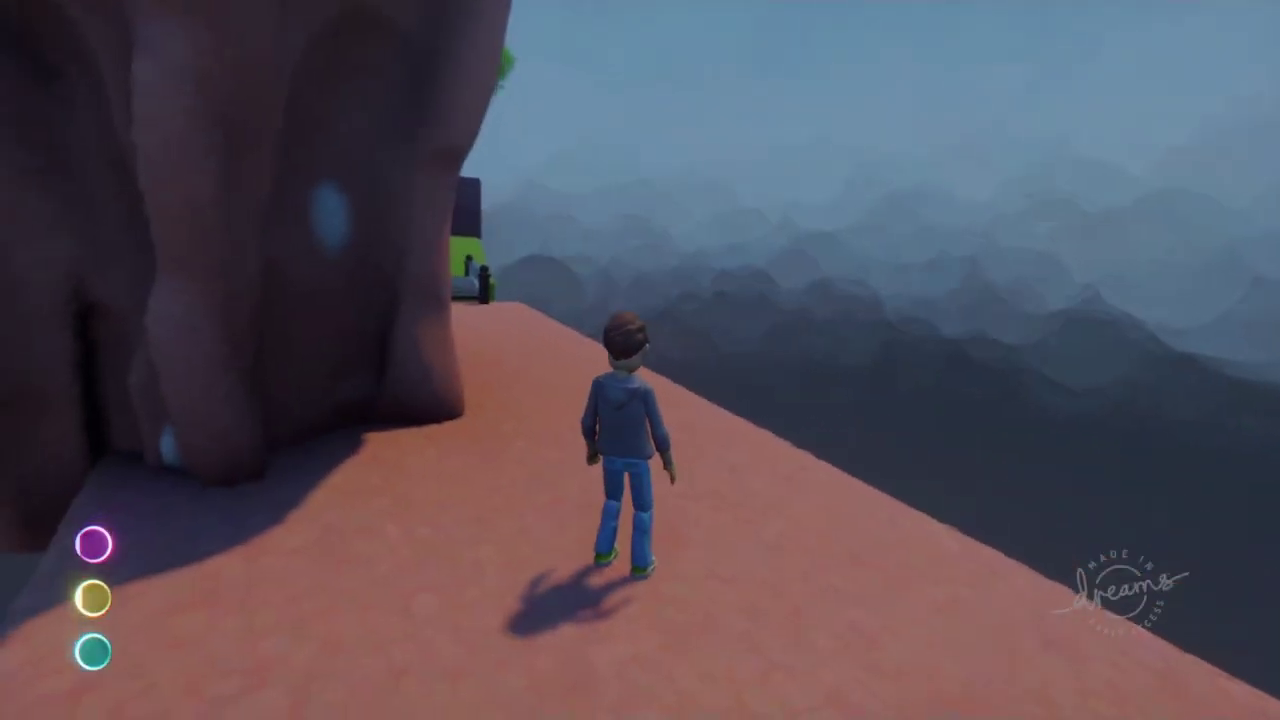
key(w)
key(space)
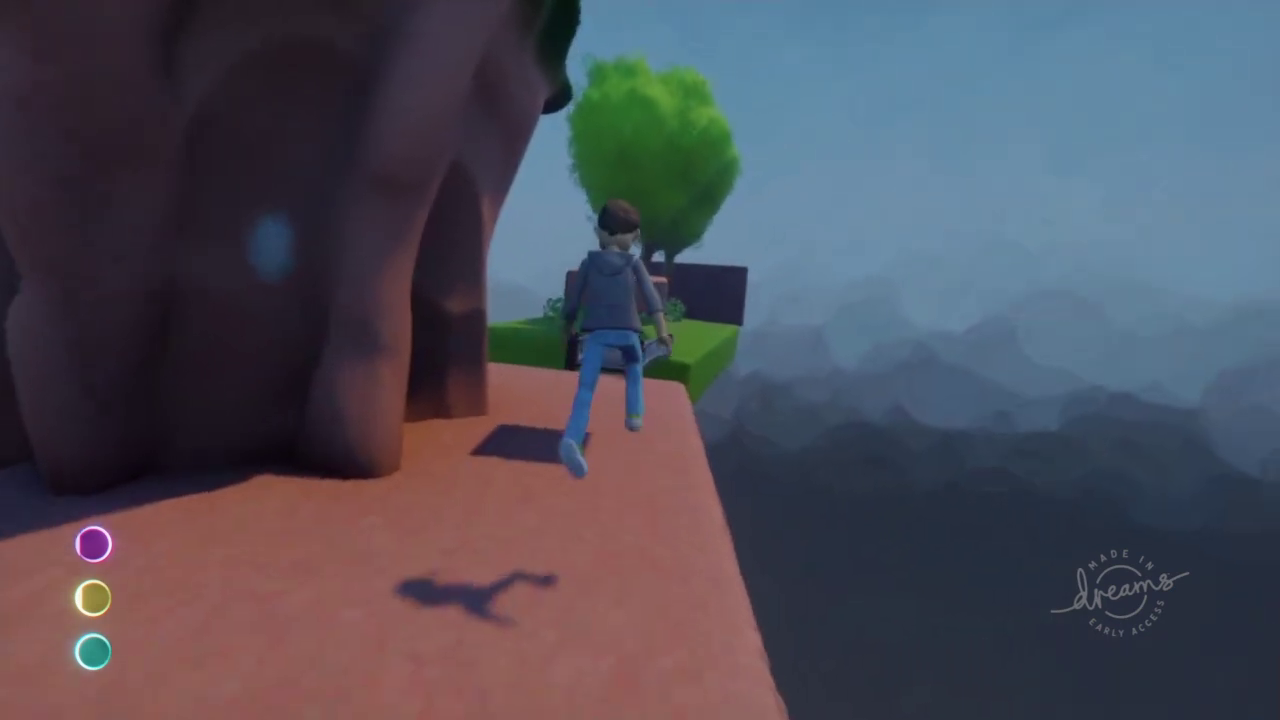
key(w)
key(space)
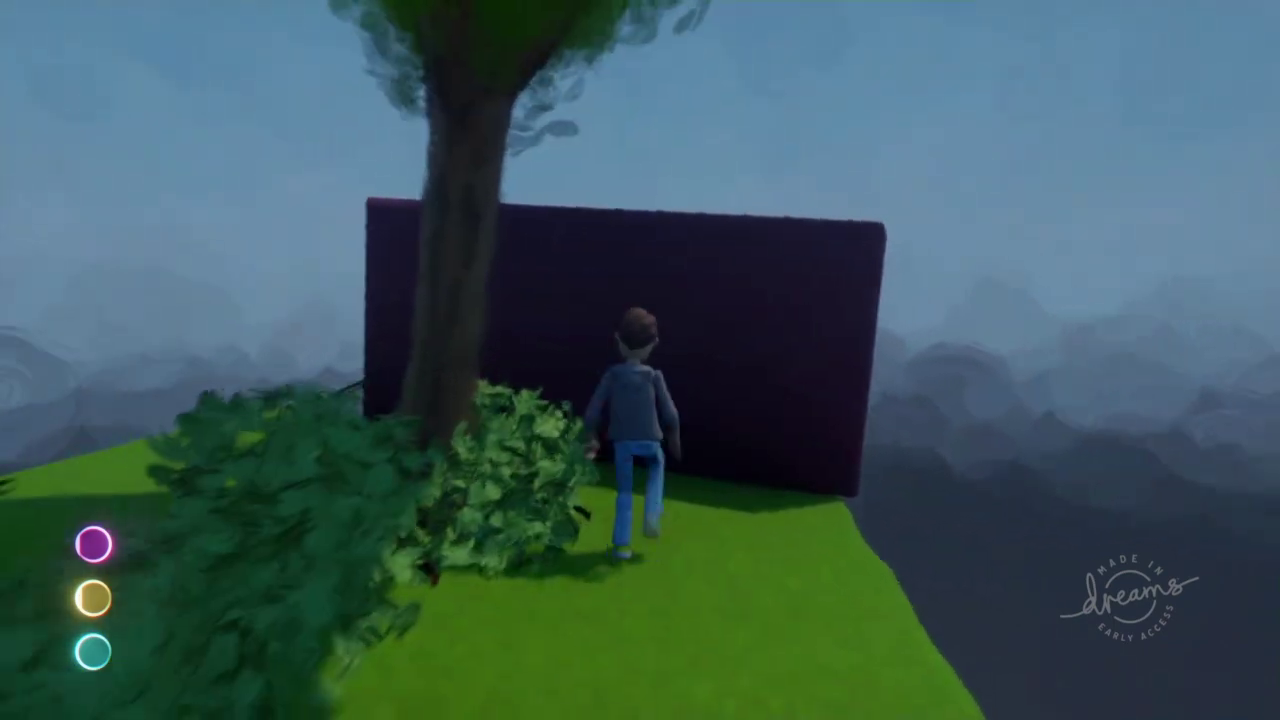
Return to edit mode, turn off the Visible property of the dark wall behind the tree, and close its settings
key(Escape)
click(432, 512)
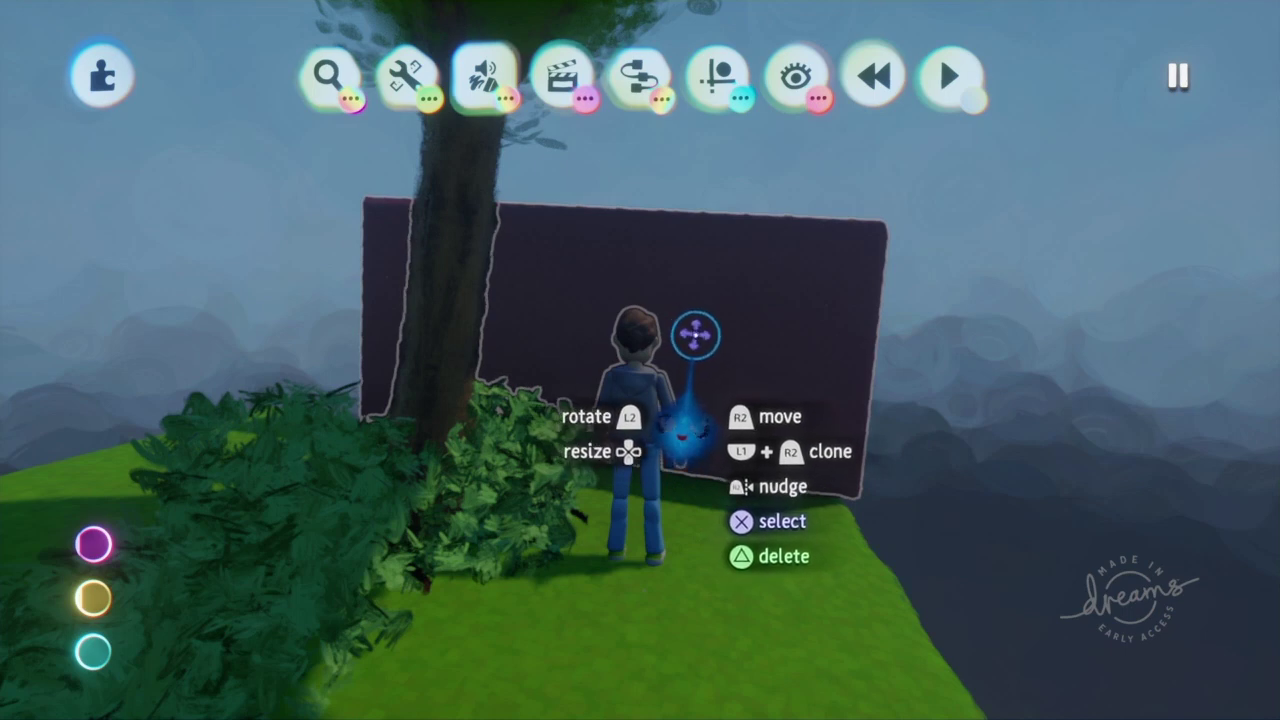
click(729, 328)
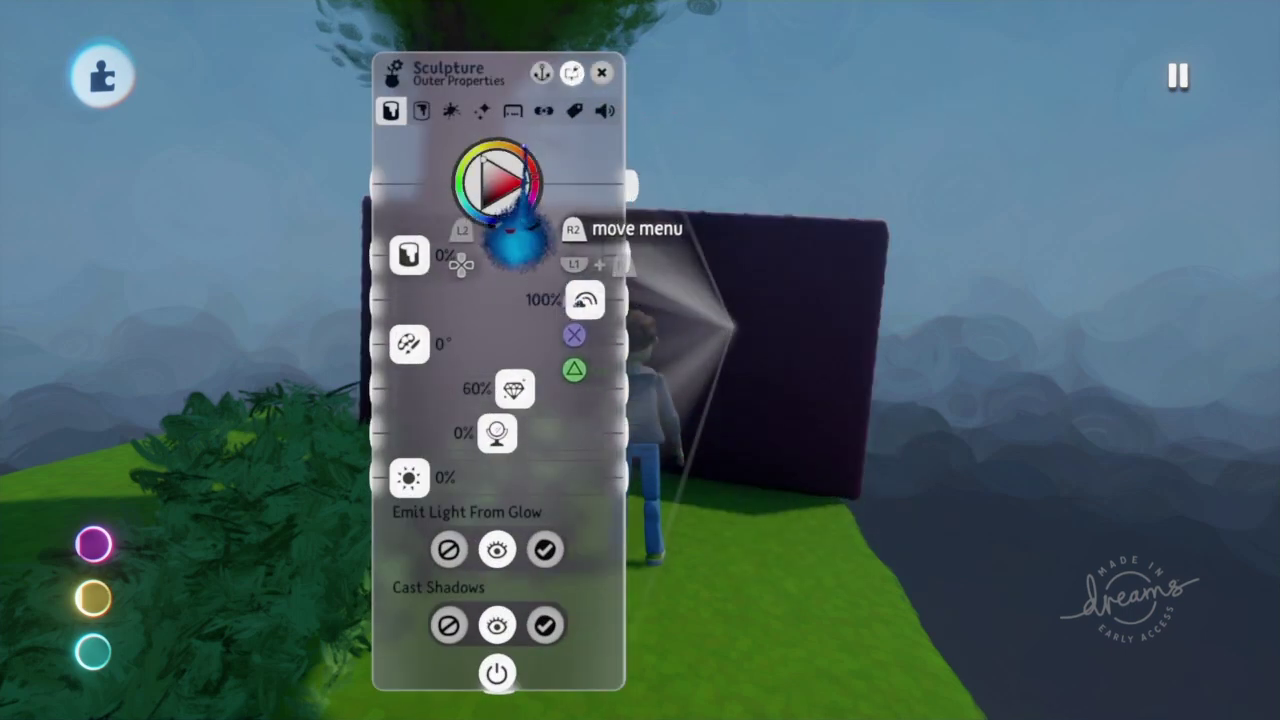
click(512, 111)
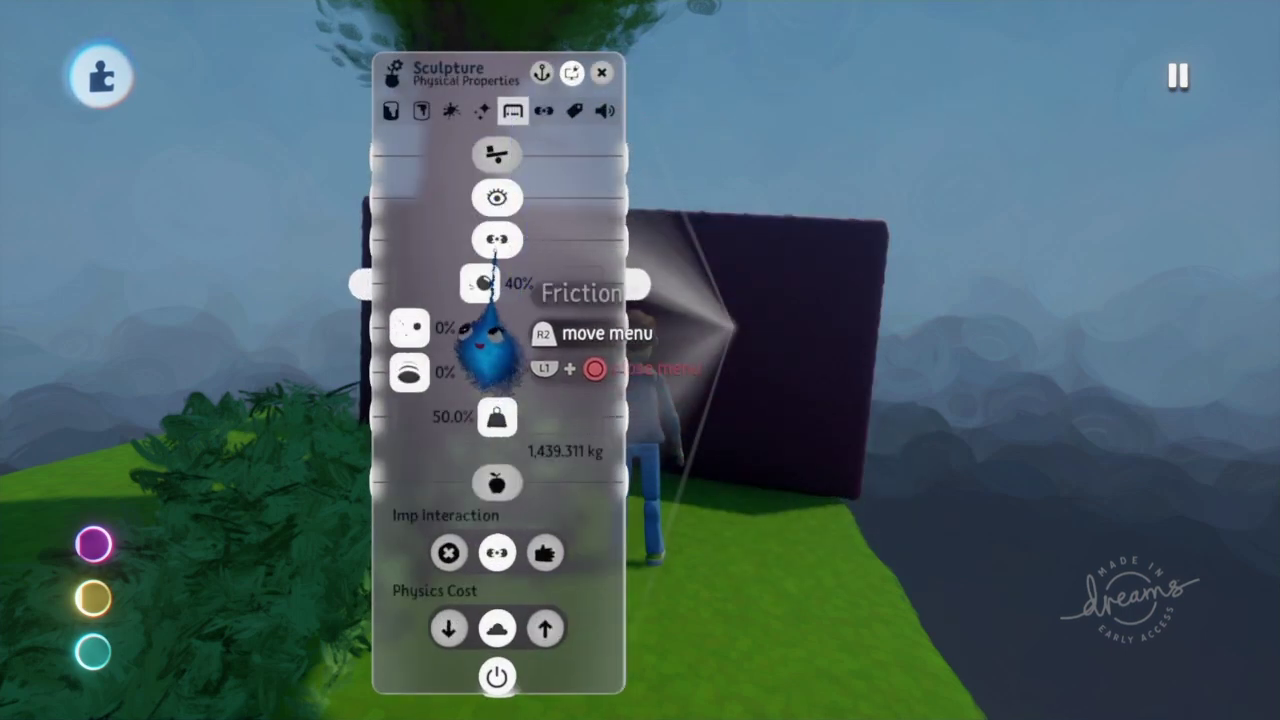
click(496, 199)
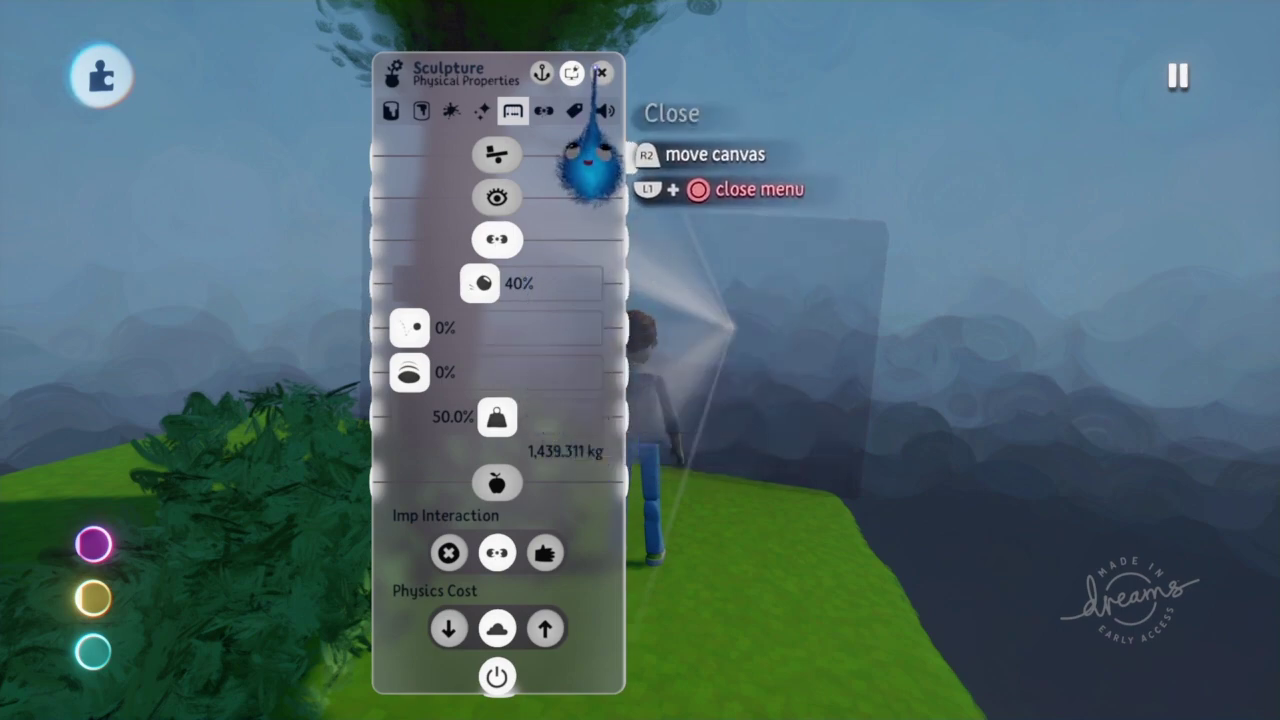
click(601, 72)
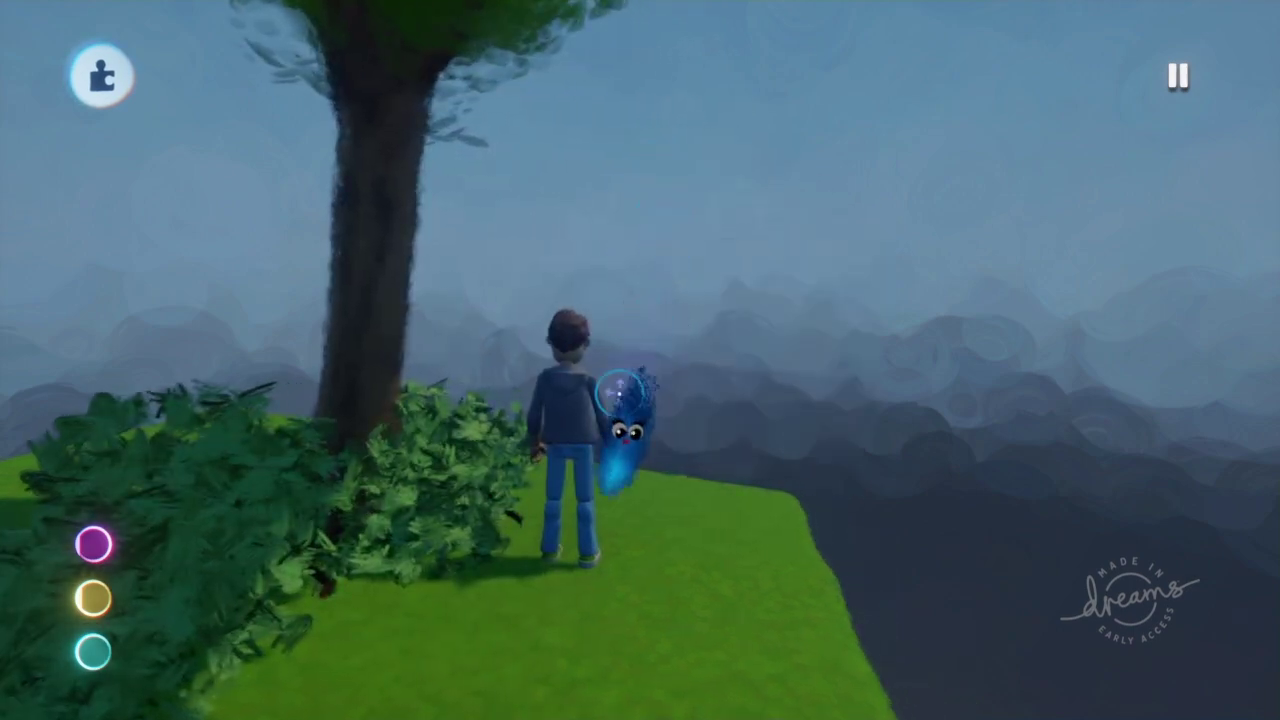
Switch to play mode and walk the character into the invisible wall beside the tree to test its collision
key(Escape)
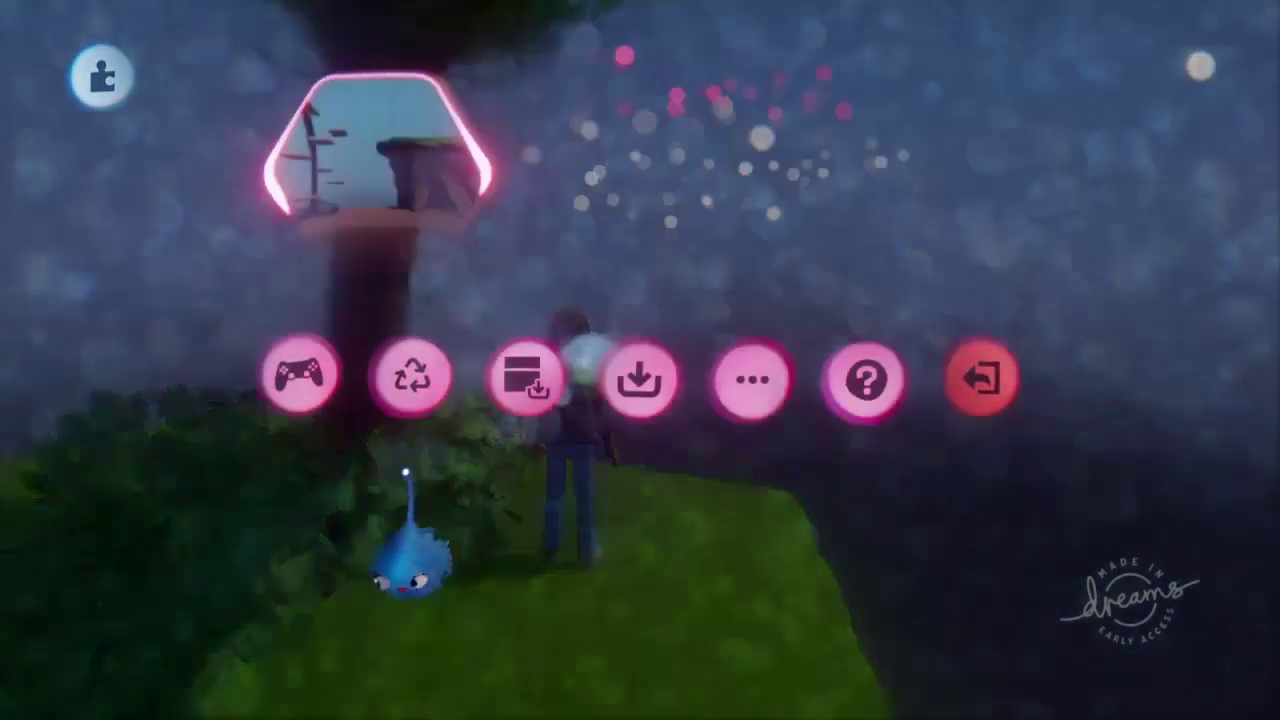
click(298, 506)
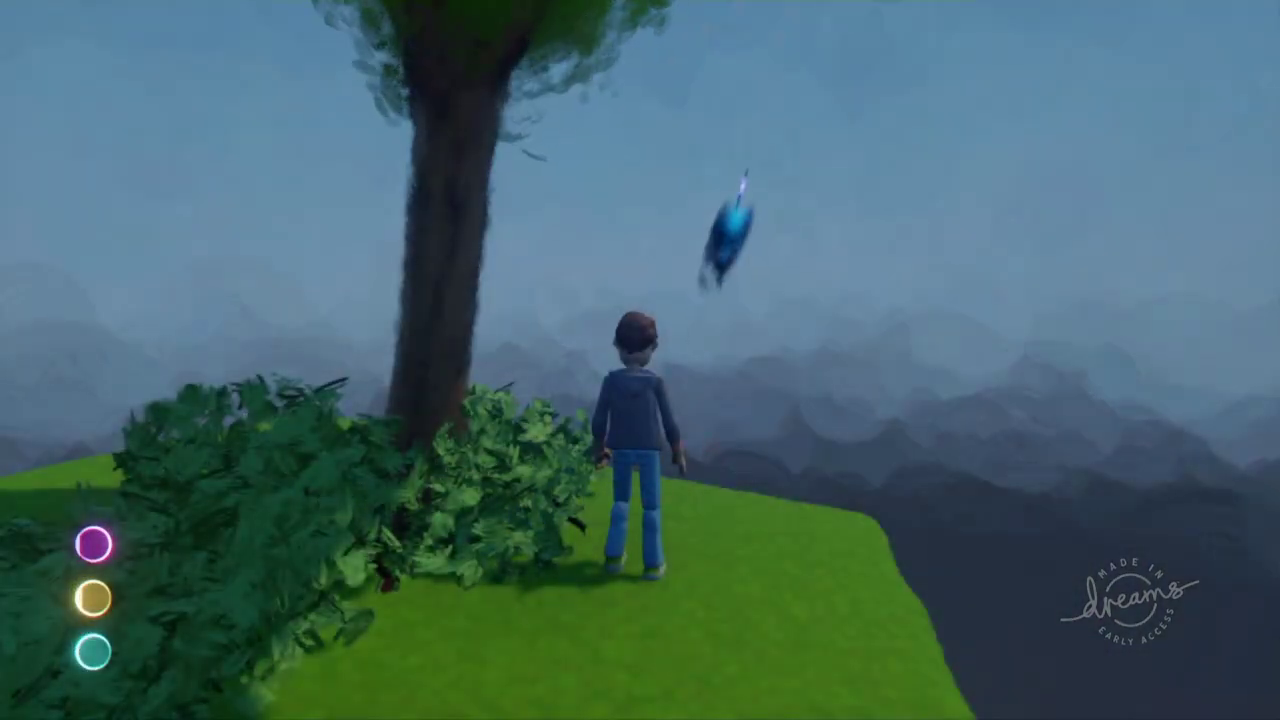
key(w)
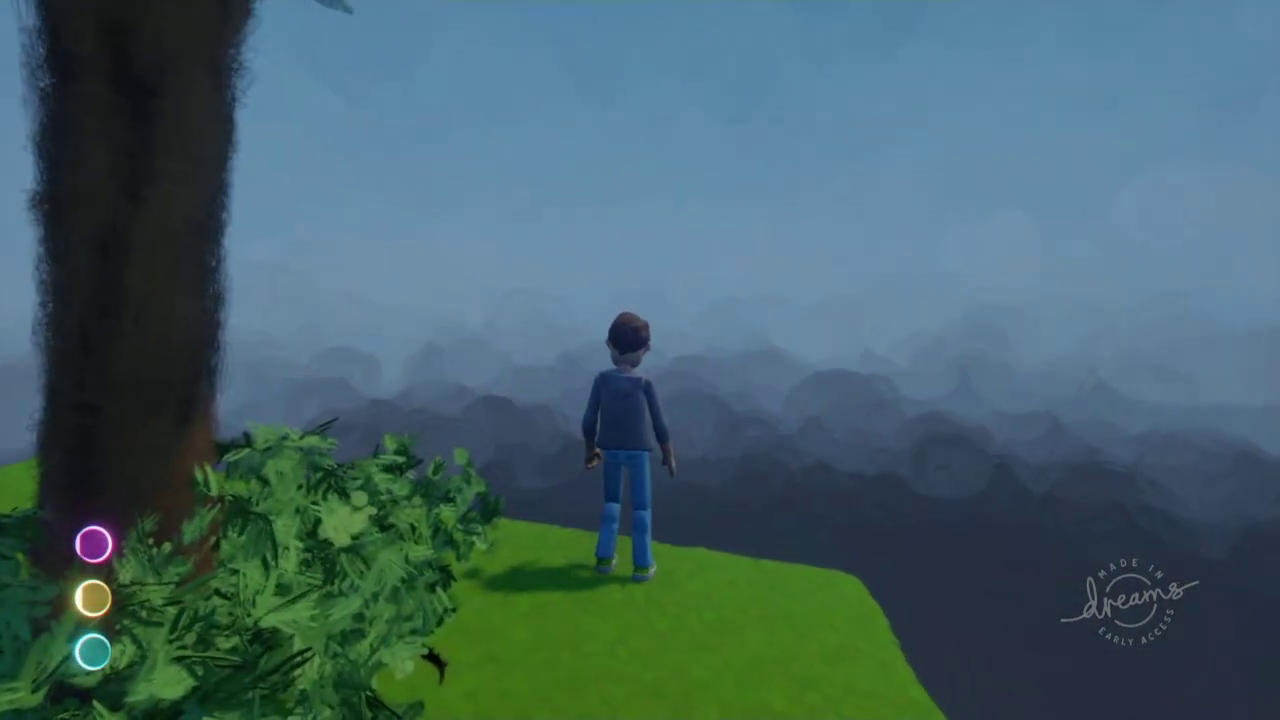